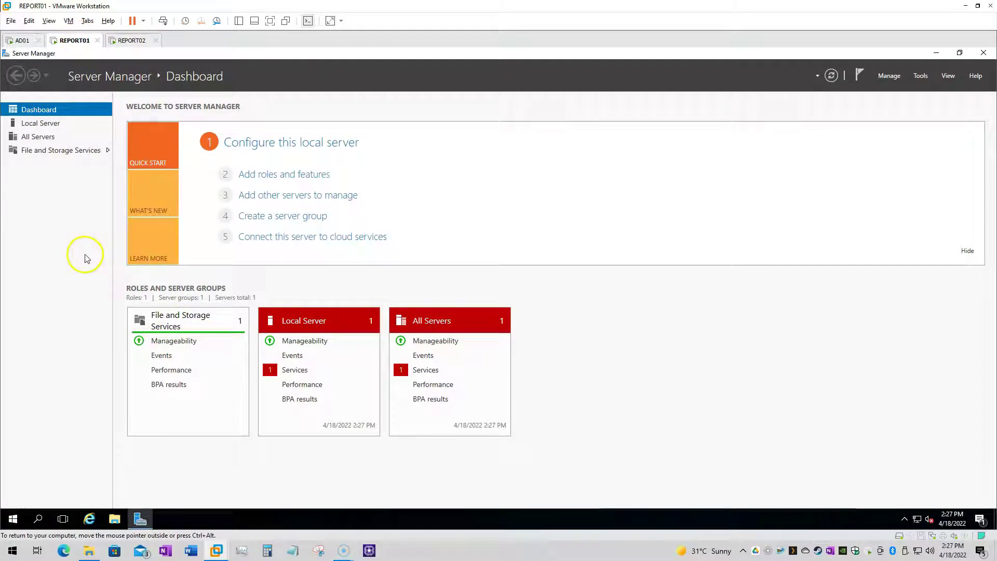
Open the System window and the Network and Sharing Center on REPORT01
{"action": "right_click", "coordinate": [13, 519]}
{"action": "left_click", "coordinate": [32, 283]}
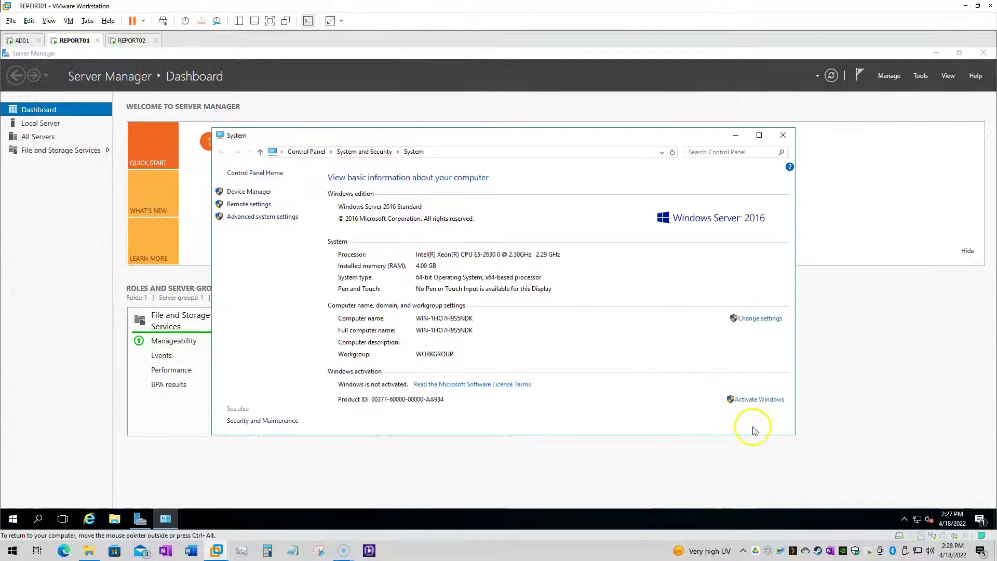
{"action": "right_click", "coordinate": [920, 521]}
{"action": "left_click", "coordinate": [921, 514]}
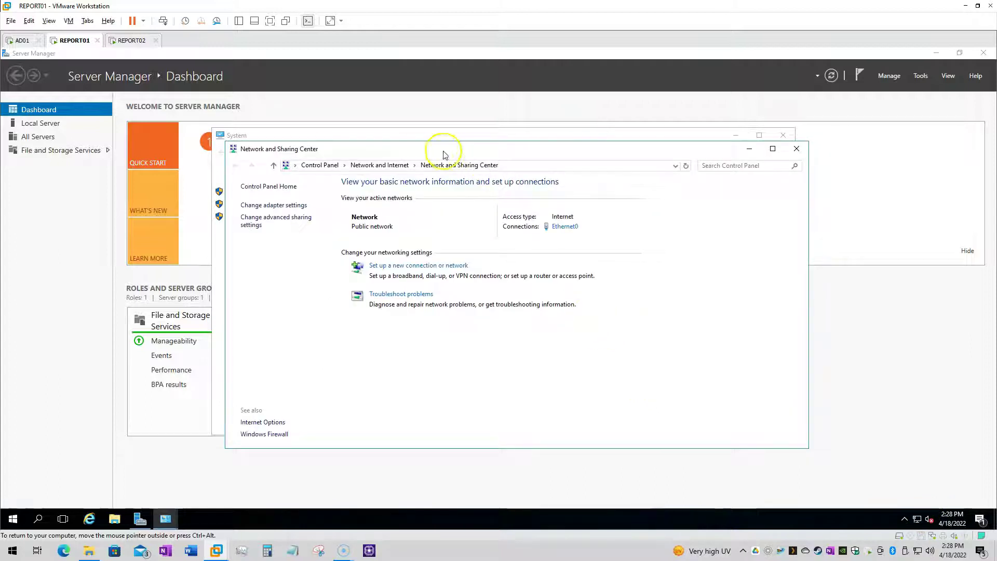
Minimize Server Manager and arrange the System and Network and Sharing Center windows side by side
{"action": "left_click_drag", "start_coordinate": [553, 221], "coordinate": [703, 160]}
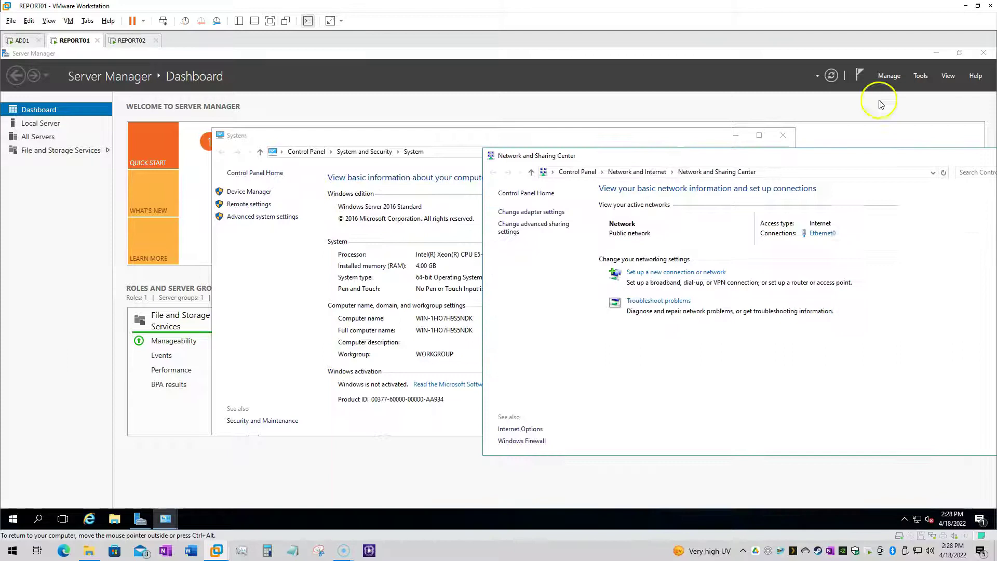
{"action": "left_click", "coordinate": [942, 55]}
{"action": "left_click_drag", "start_coordinate": [421, 136], "coordinate": [268, 124]}
{"action": "left_click", "coordinate": [899, 348]}
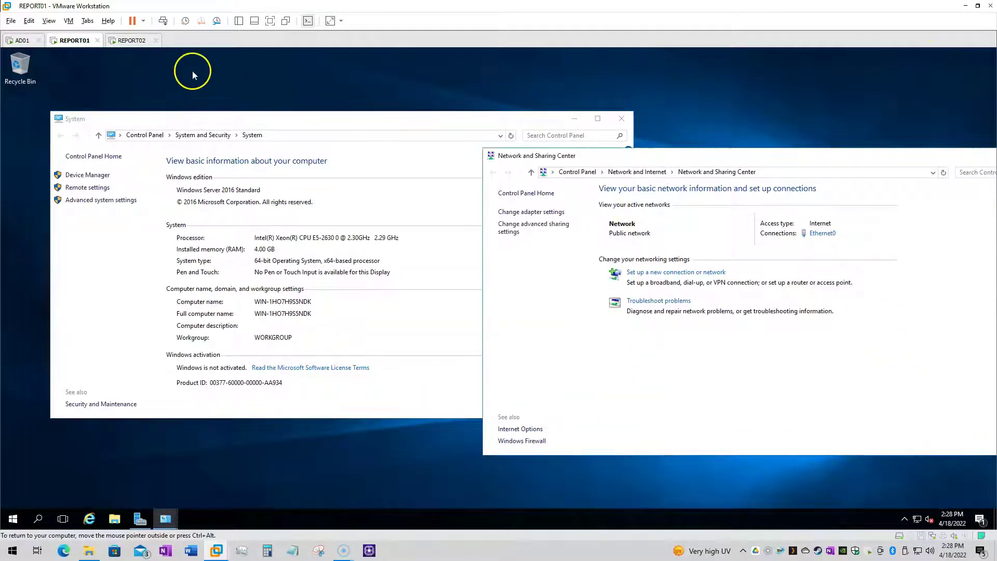
{"action": "left_click", "coordinate": [136, 43]}
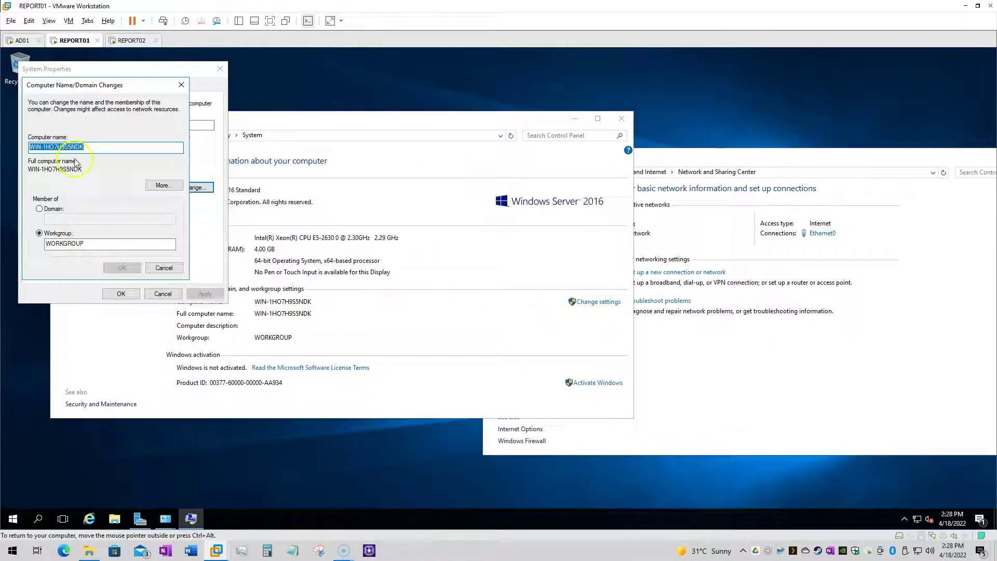
Rename the REPORT01 computer to SQLREPORT01
{"action": "type", "text": "SQLREPORT01"}
{"action": "left_click", "coordinate": [121, 263]}
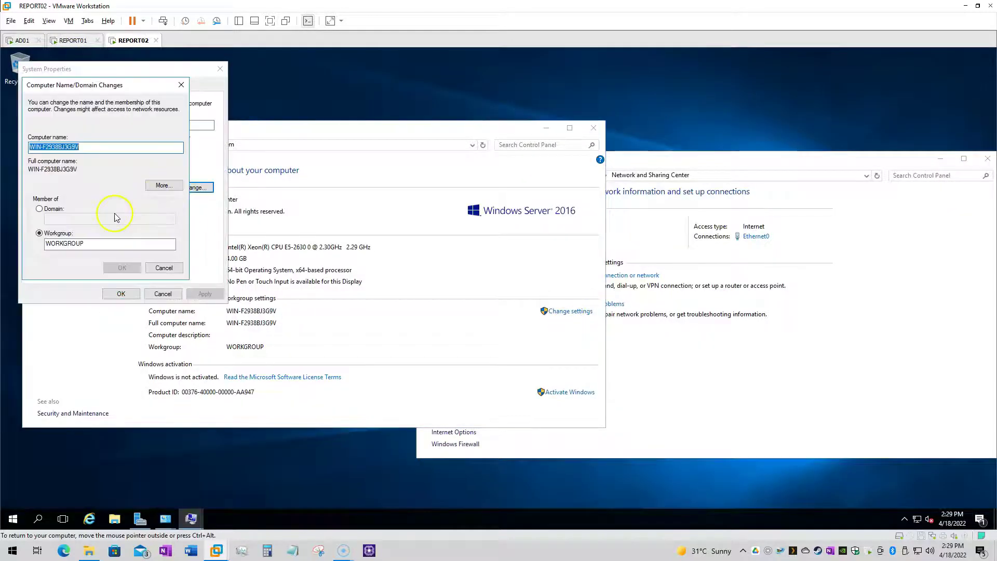
{"action": "key", "text": "BackSpace"}
Rename the REPORT02 computer to SQLREPORT02 and let REPORT01 restart
{"action": "type", "text": "SQLREPORT02"}
{"action": "left_click", "coordinate": [122, 267]}
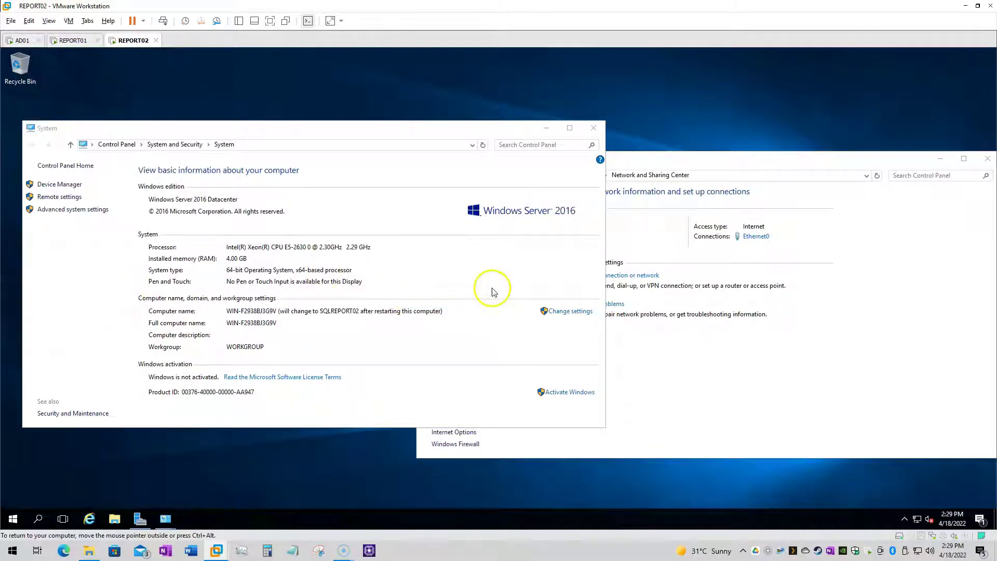
{"action": "left_click", "coordinate": [74, 40]}
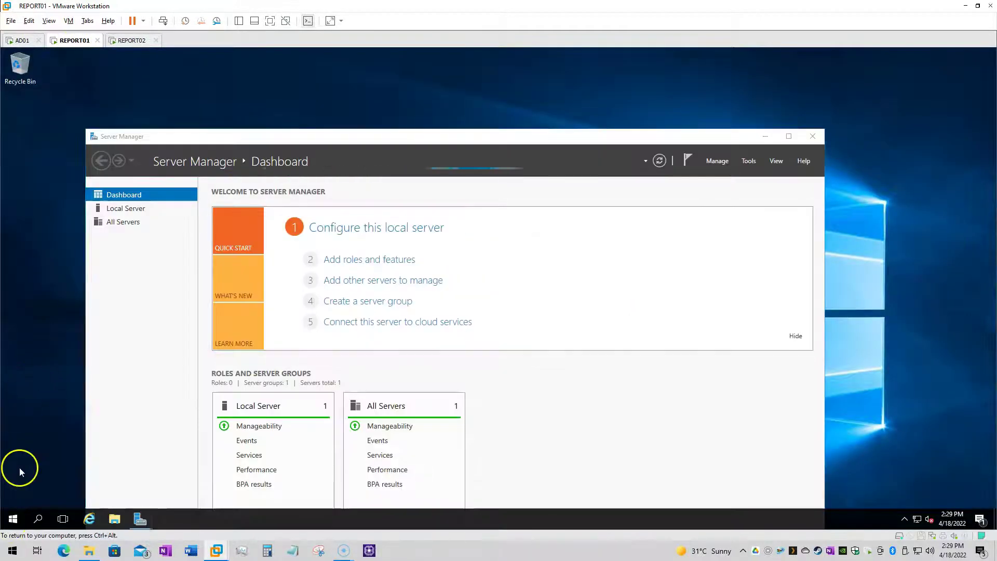
Give REPORT01 static IP 192.168.100.110 with gateway and DNS 192.168.100.1
{"action": "left_click", "coordinate": [13, 519]}
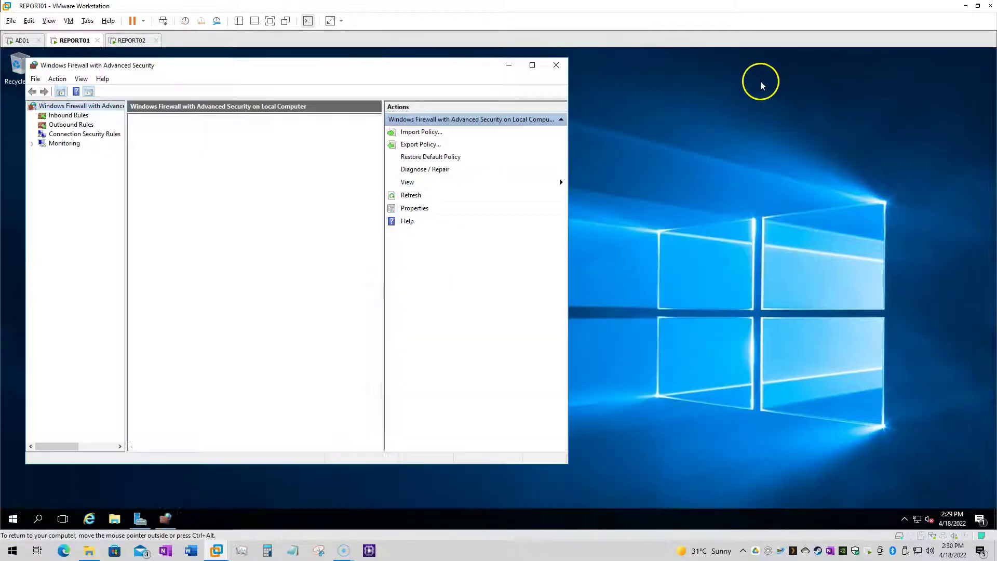
{"action": "right_click", "coordinate": [917, 518]}
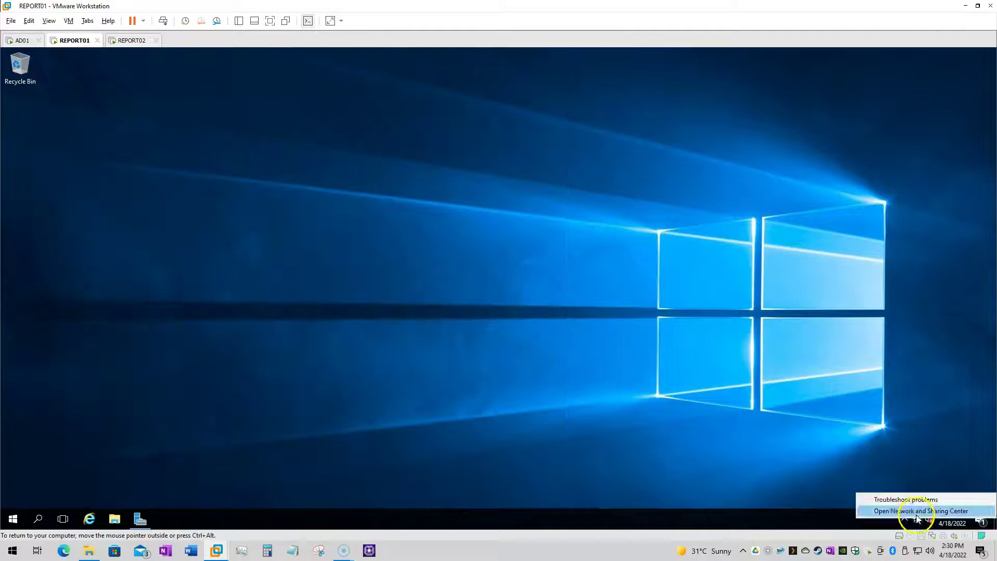
{"action": "left_click", "coordinate": [918, 511]}
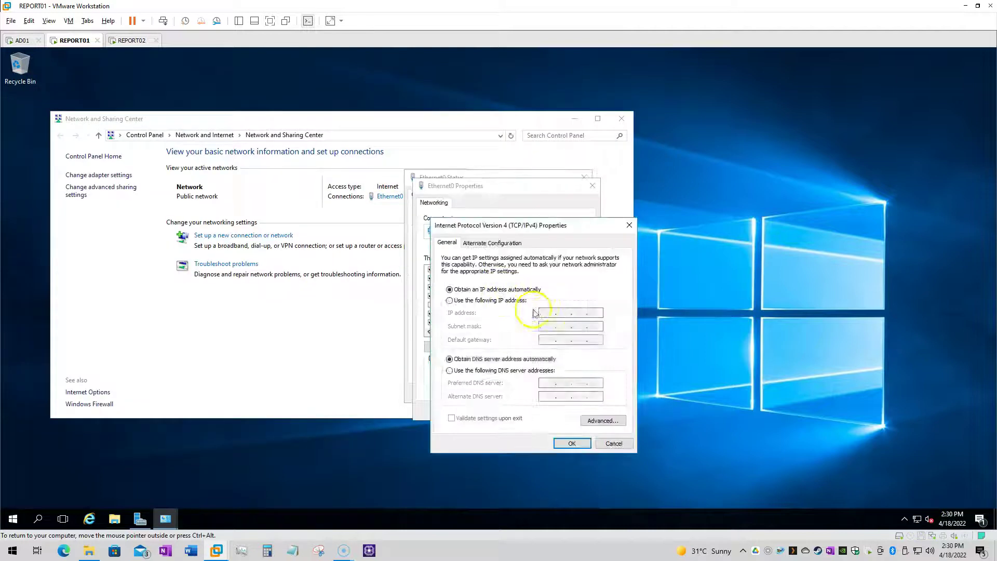
{"action": "type", "text": "192 . 168 . 100 . "}
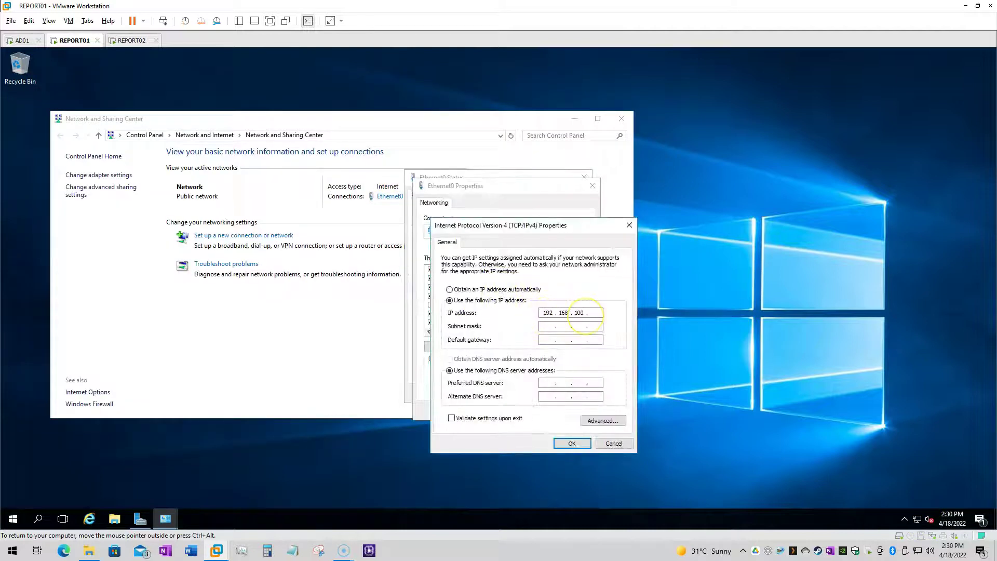
{"action": "type", "text": "110"}
{"action": "left_click", "coordinate": [543, 326]}
{"action": "left_click", "coordinate": [553, 340]}
{"action": "type", "text": "192.1"}
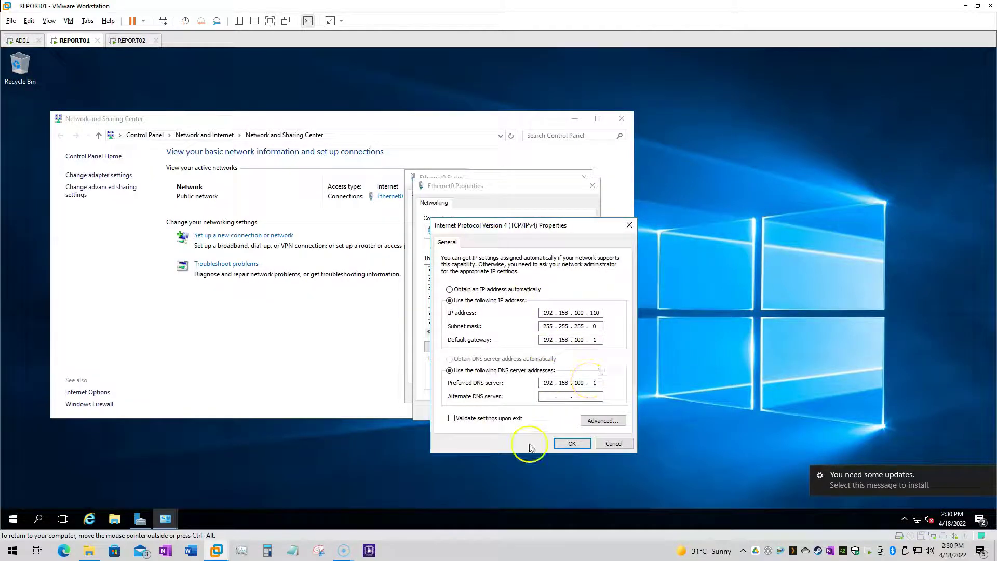
{"action": "left_click", "coordinate": [572, 443]}
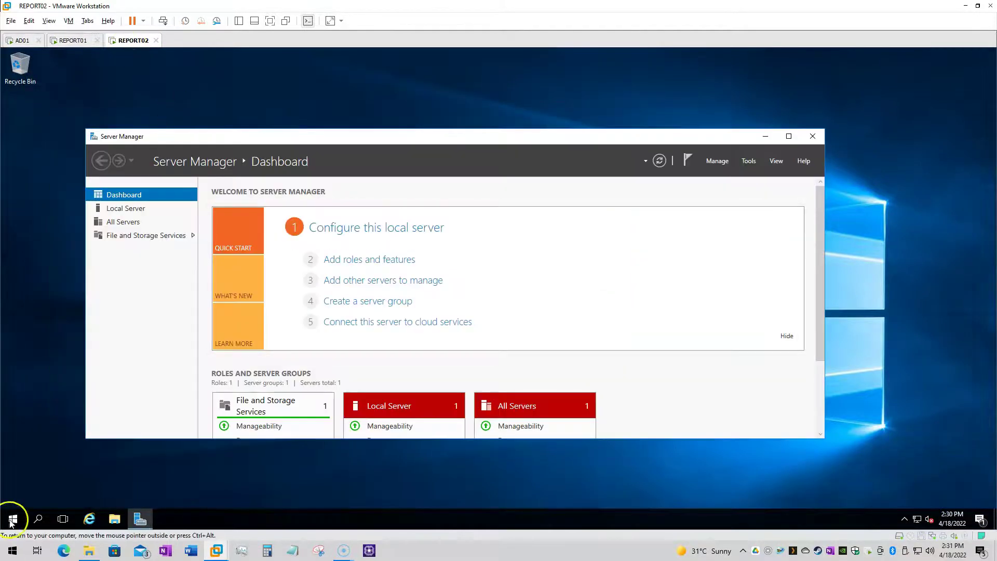
Give REPORT02 static IP 192.168.100.111 with mask 255.255.255.0
{"action": "left_click", "coordinate": [13, 519]}
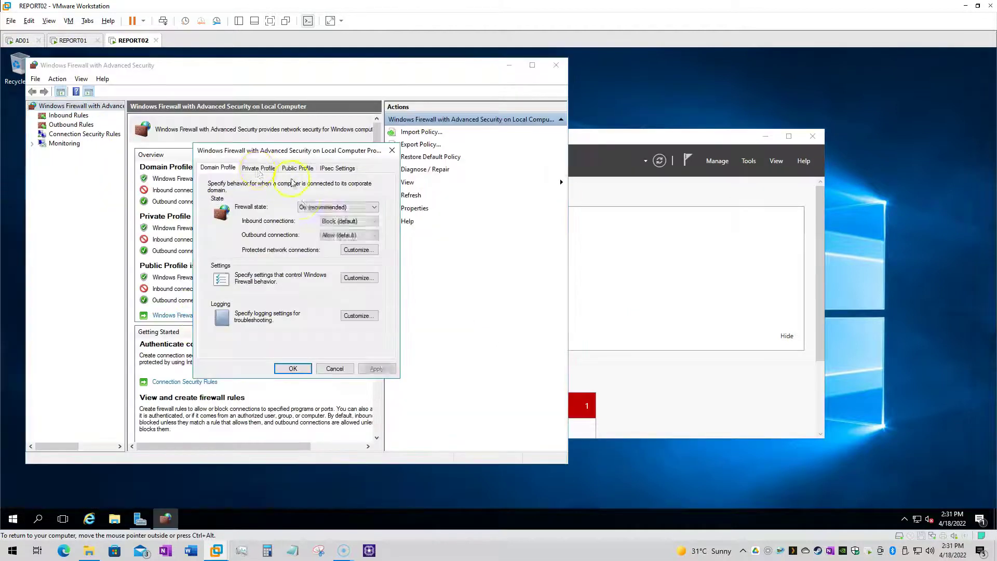
{"action": "left_click", "coordinate": [322, 206]}
{"action": "right_click", "coordinate": [917, 519]}
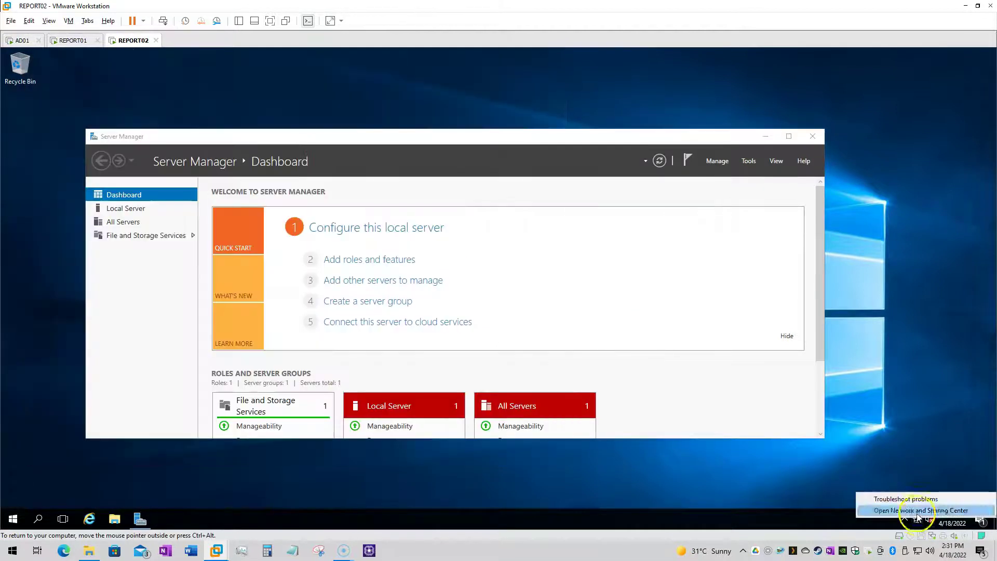
{"action": "left_click", "coordinate": [917, 512]}
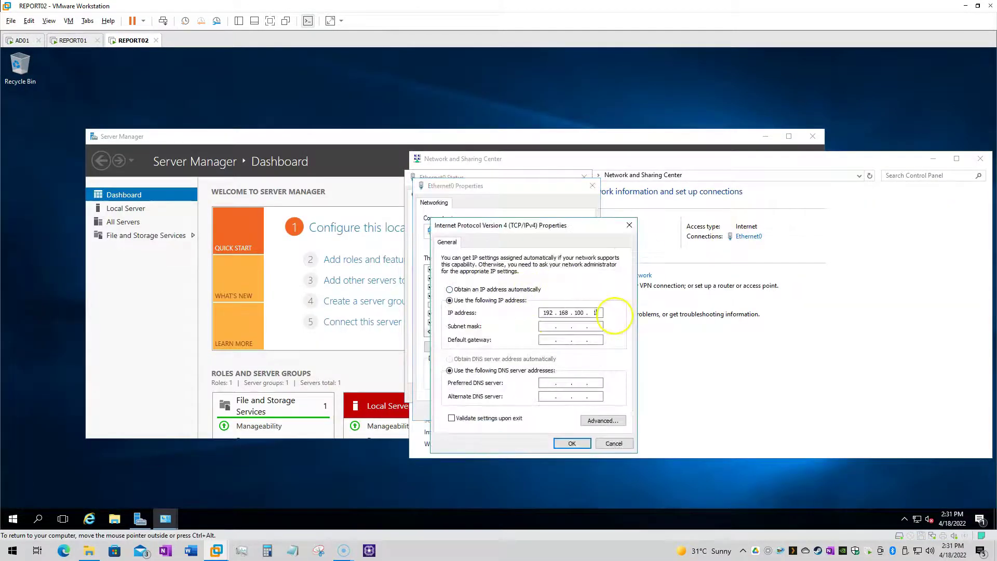
{"action": "left_click", "coordinate": [543, 326]}
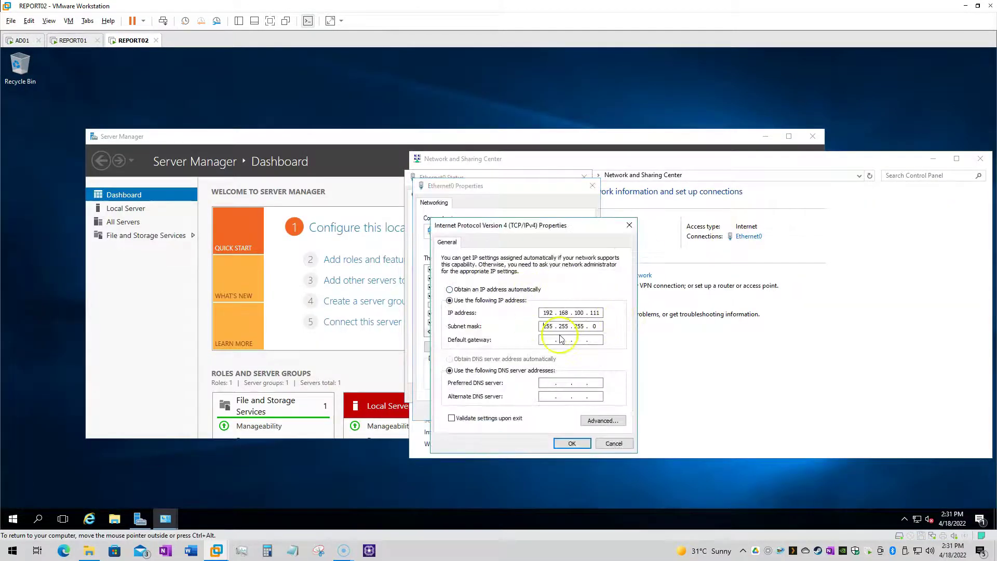
{"action": "left_click", "coordinate": [613, 445]}
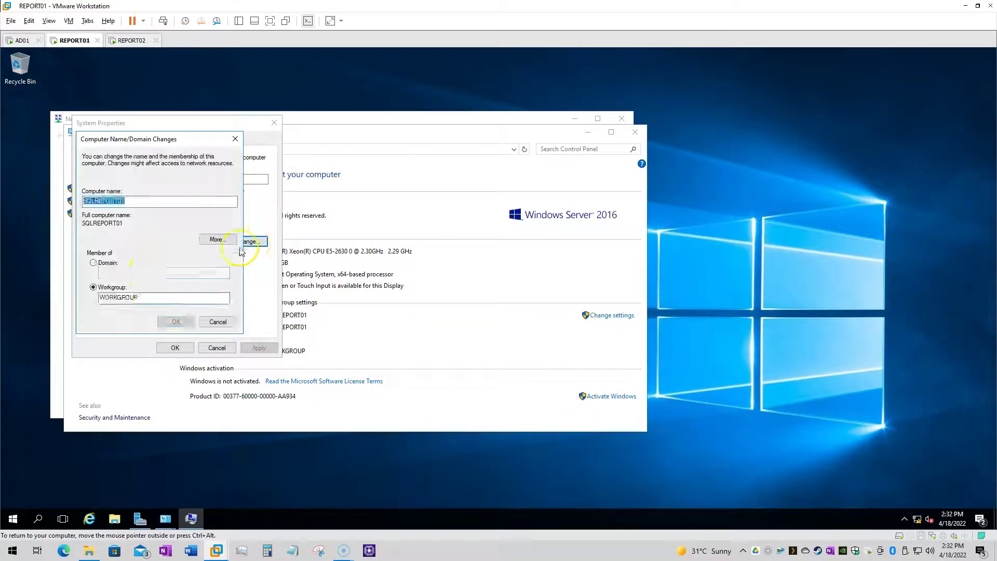
Join REPORT01 to the sqlhelpline.local domain using domain administrator credentials, retrying after errors
{"action": "left_click", "coordinate": [146, 272]}
{"action": "type", "text": "sqlhelpli"}
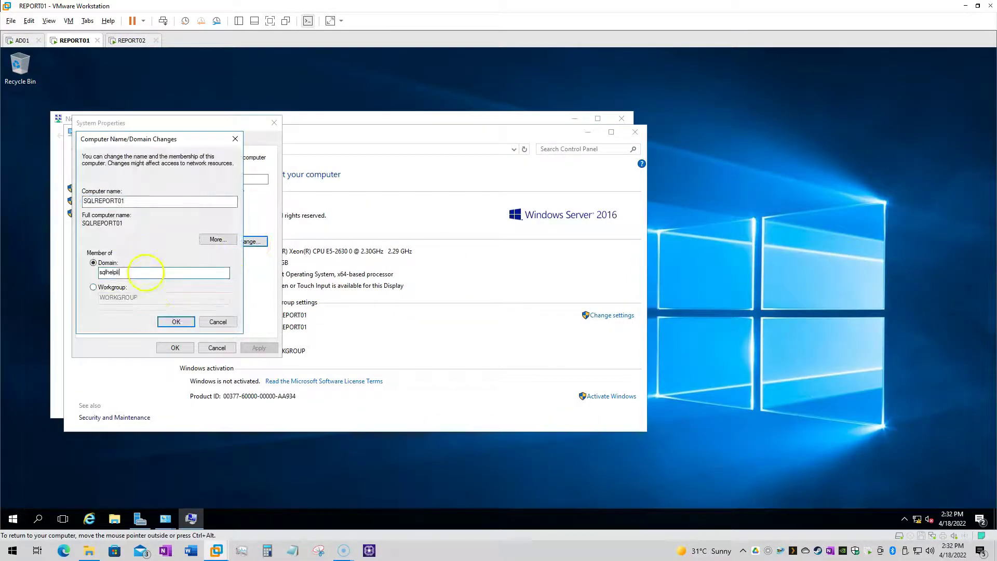
{"action": "type", "text": "ne.local"}
{"action": "left_click", "coordinate": [176, 321]}
{"action": "left_click", "coordinate": [590, 216]}
{"action": "left_click", "coordinate": [587, 197]}
{"action": "left_click", "coordinate": [390, 197]}
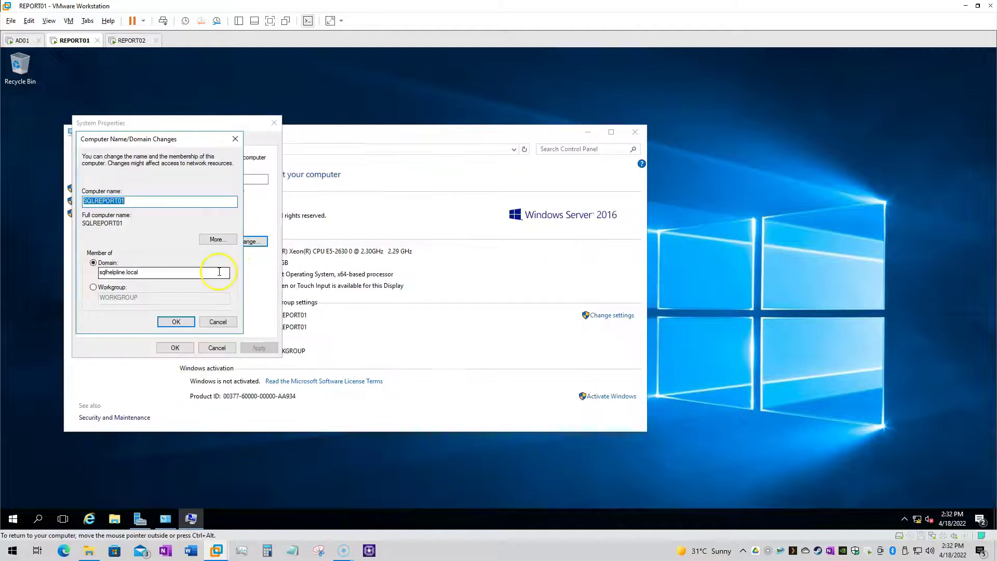
{"action": "left_click", "coordinate": [176, 322]}
{"action": "left_click", "coordinate": [591, 206]}
{"action": "left_click", "coordinate": [175, 320]}
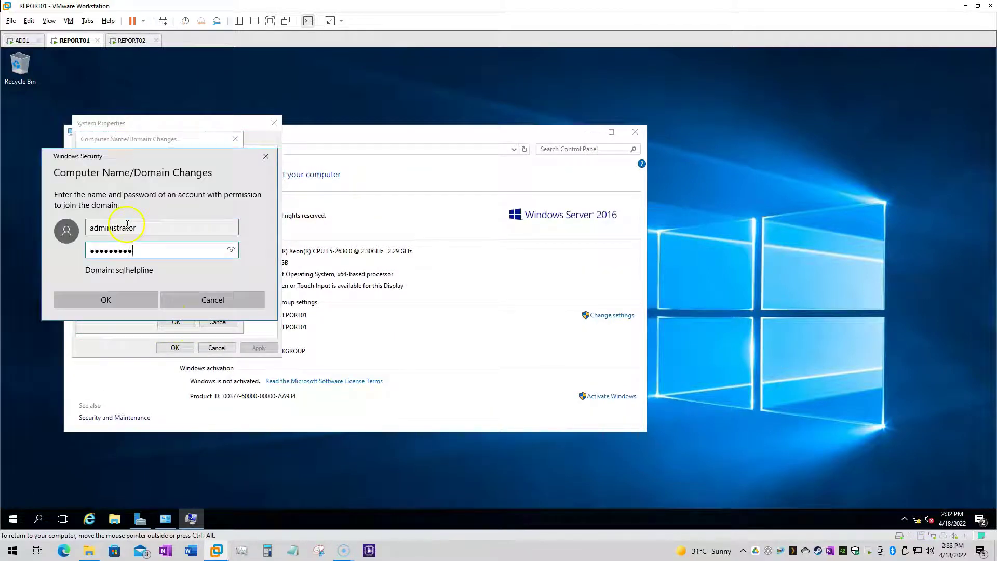
{"action": "key", "text": "Return"}
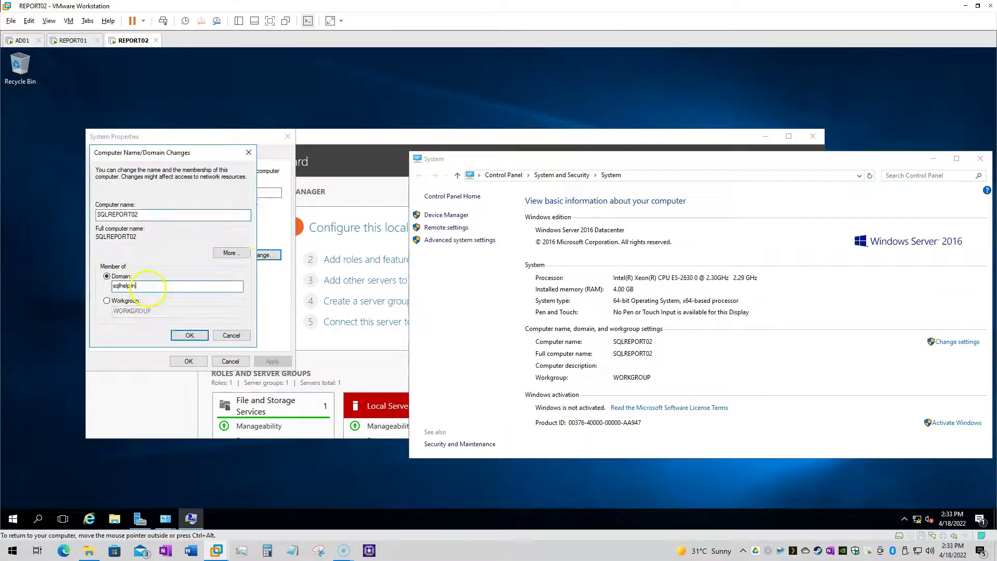
Join REPORT02 to sqlhelpline.local with the domain administrator credentials
{"action": "left_click", "coordinate": [190, 335]}
{"action": "type", "text": "administrator"}
{"action": "key", "text": "Tab"}
{"action": "key", "text": "Return"}
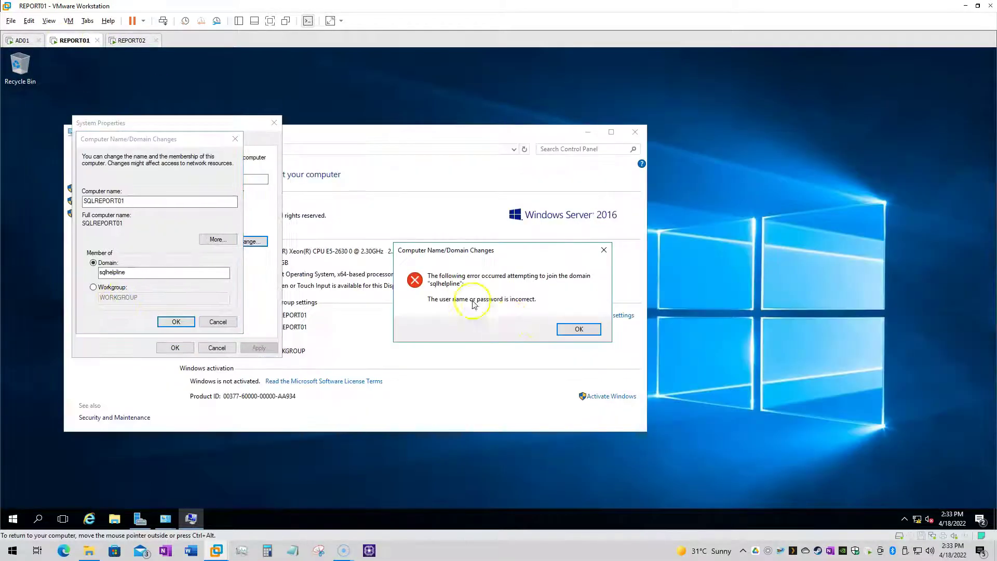
{"action": "key", "text": "Return"}
{"action": "left_click", "coordinate": [176, 321]}
{"action": "left_click", "coordinate": [122, 299]}
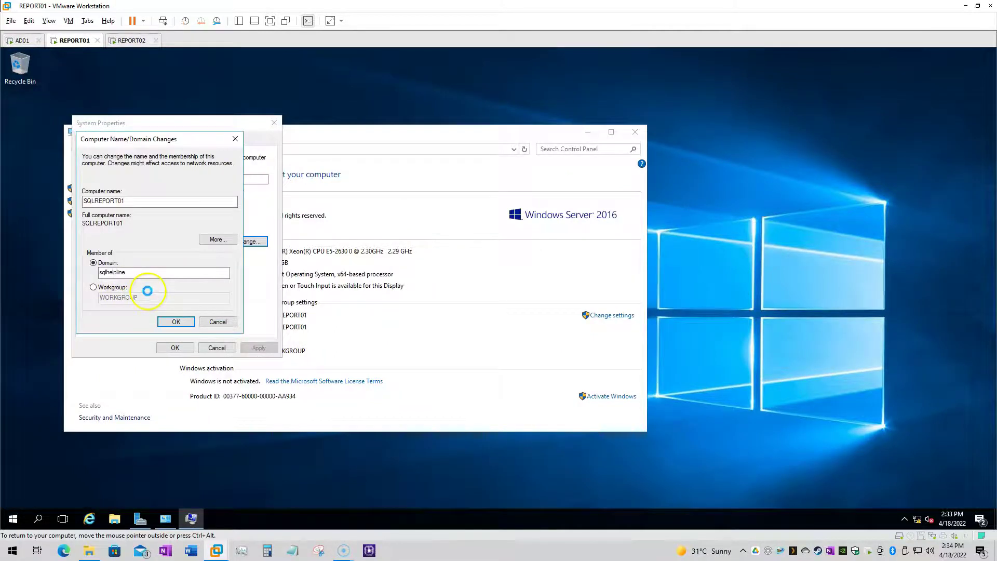
Acknowledge the domain welcome message and refresh the sqlhelpline.local zone in AD01's DNS Manager
{"action": "left_click", "coordinate": [133, 40]}
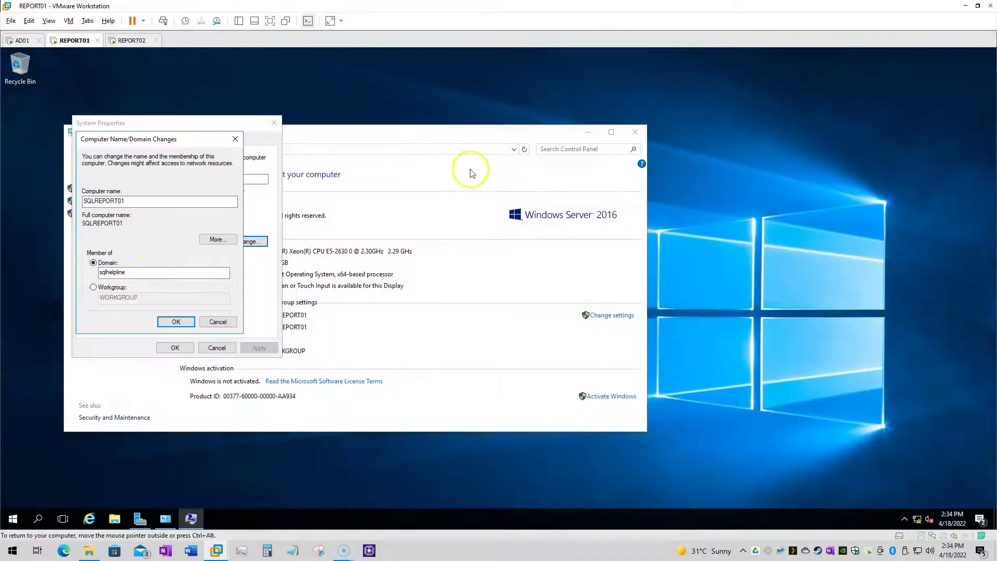
{"action": "left_click", "coordinate": [546, 323]}
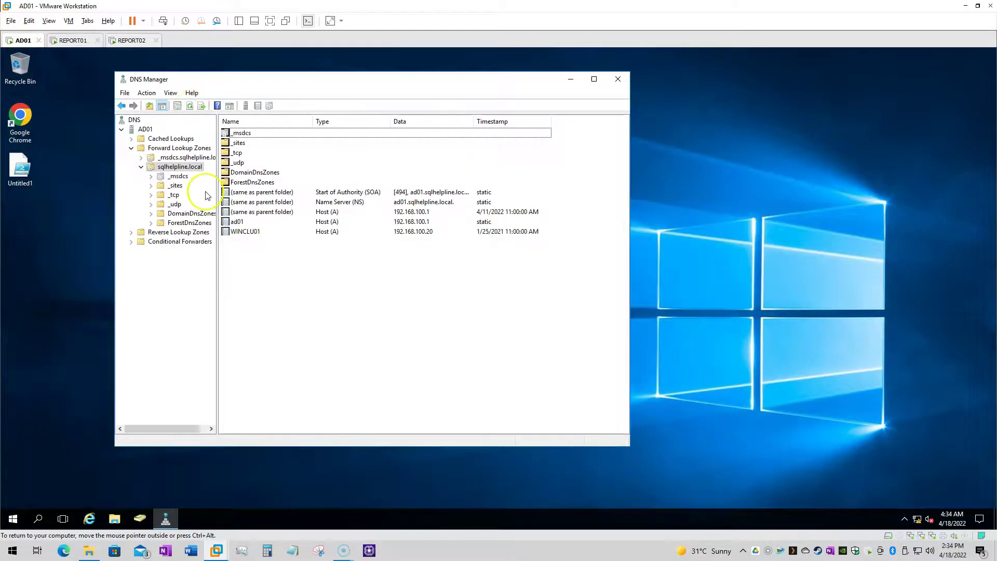
{"action": "left_click", "coordinate": [191, 107]}
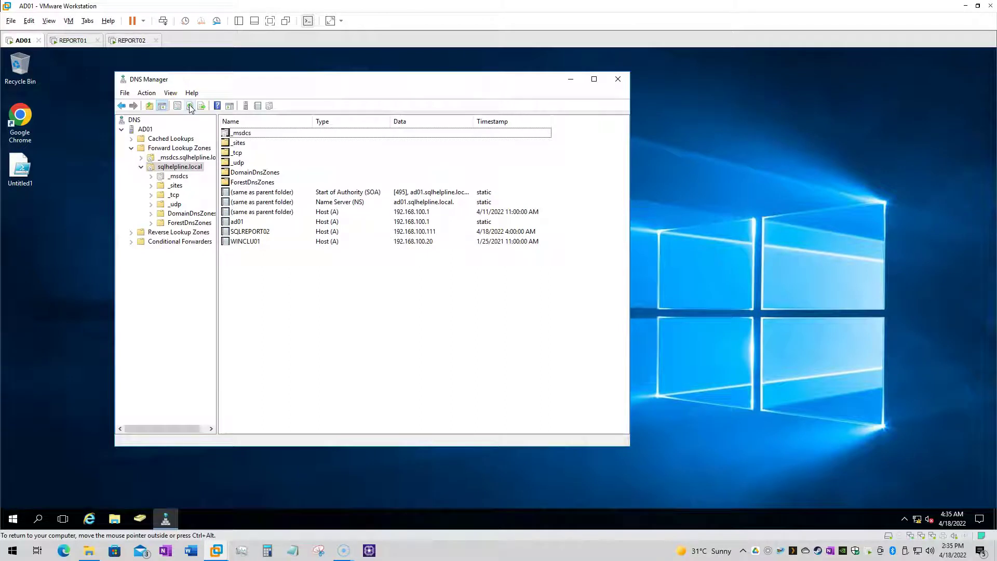
Sign in to REPORT01 with the SQLHELPLINE domain Administrator account
{"action": "left_click", "coordinate": [72, 42]}
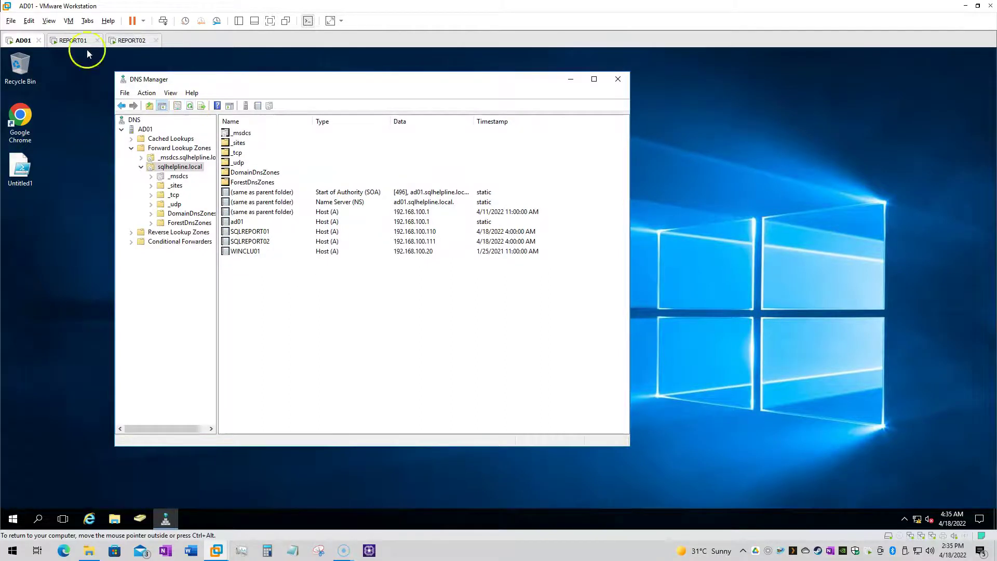
{"action": "left_click", "coordinate": [62, 499]}
{"action": "left_click", "coordinate": [498, 325]}
{"action": "type", "text": "SQLHELPLINE\\Administrator"}
{"action": "key", "text": "Tab"}
{"action": "key", "text": "Return"}
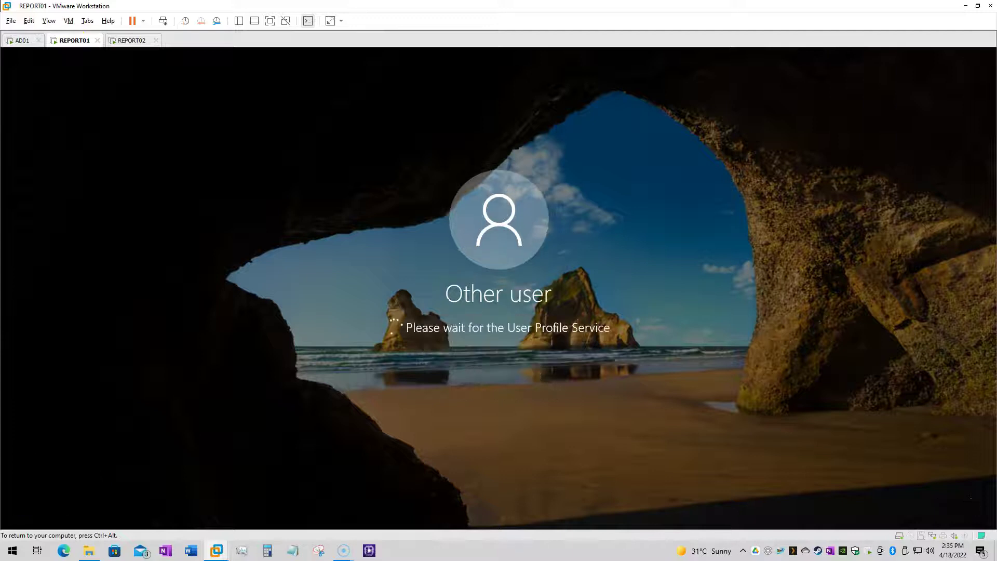
Sign in to REPORT02 with the SQLHELPLINE domain Administrator account
{"action": "left_click", "coordinate": [132, 40]}
{"action": "left_click", "coordinate": [163, 21]}
{"action": "left_click", "coordinate": [450, 326]}
{"action": "type", "text": "SQLHELPLINE\\Administrator"}
{"action": "key", "text": "Tab"}
{"action": "key", "text": "Return"}
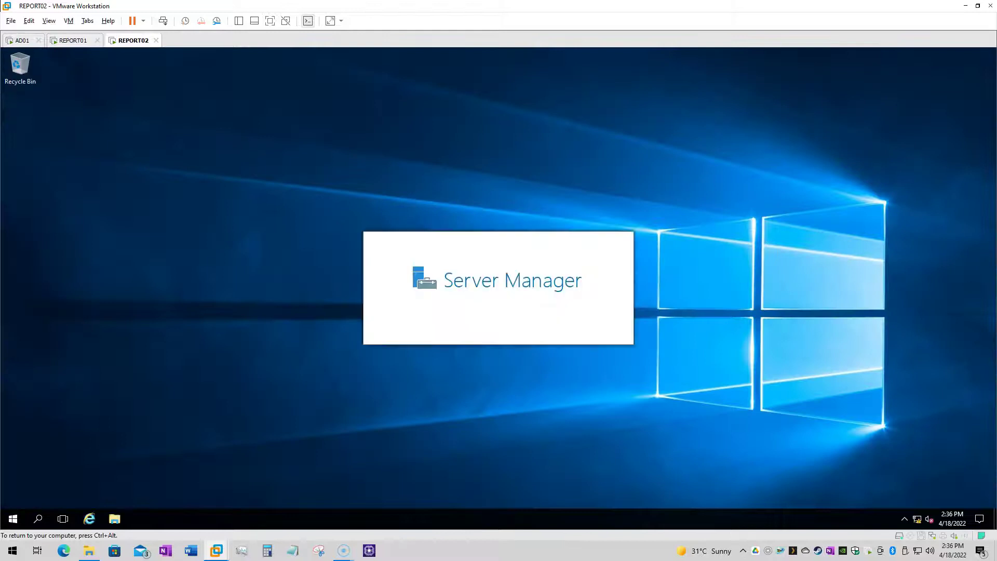
On REPORT01, select the installers in the E:\SQL Server Reporting Services Load Balancing folder
{"action": "left_click", "coordinate": [72, 40]}
{"action": "left_click", "coordinate": [55, 255]}
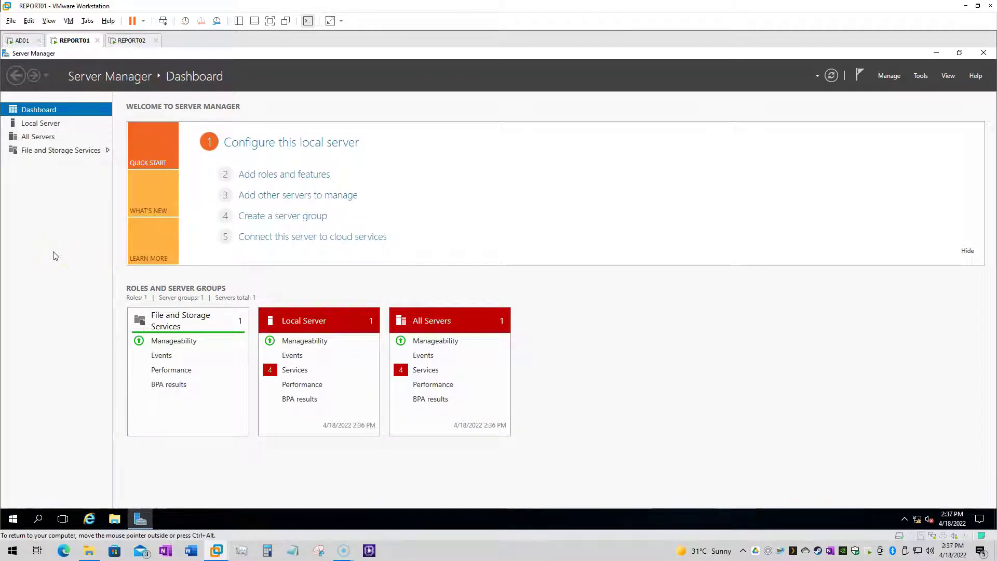
{"action": "key", "text": "alt+Tab"}
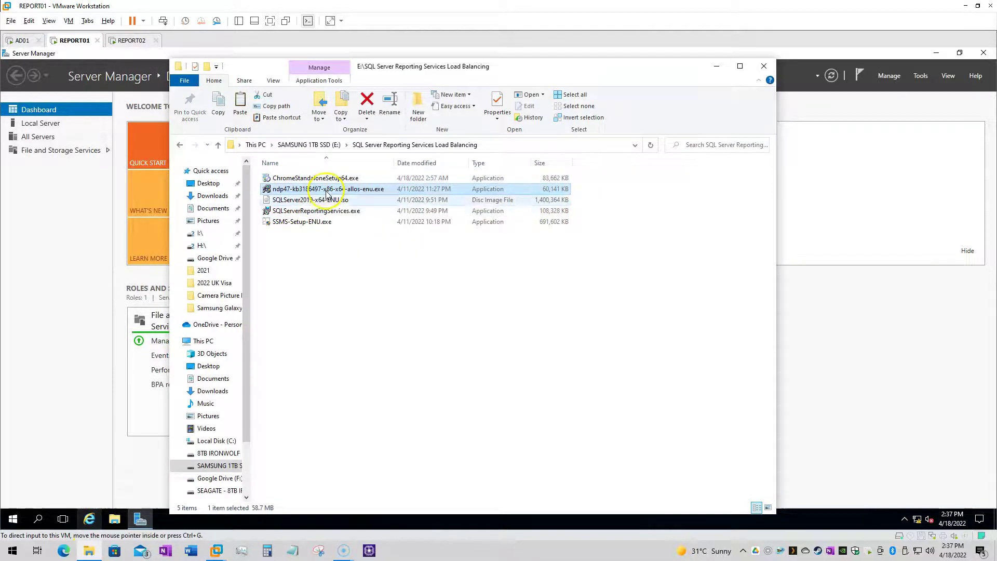
{"action": "left_click", "coordinate": [304, 222]}
Paste the installer files into a new C:\Temp folder on REPORT01
{"action": "left_click", "coordinate": [96, 289]}
{"action": "left_click", "coordinate": [114, 520]}
{"action": "right_click", "coordinate": [363, 267]}
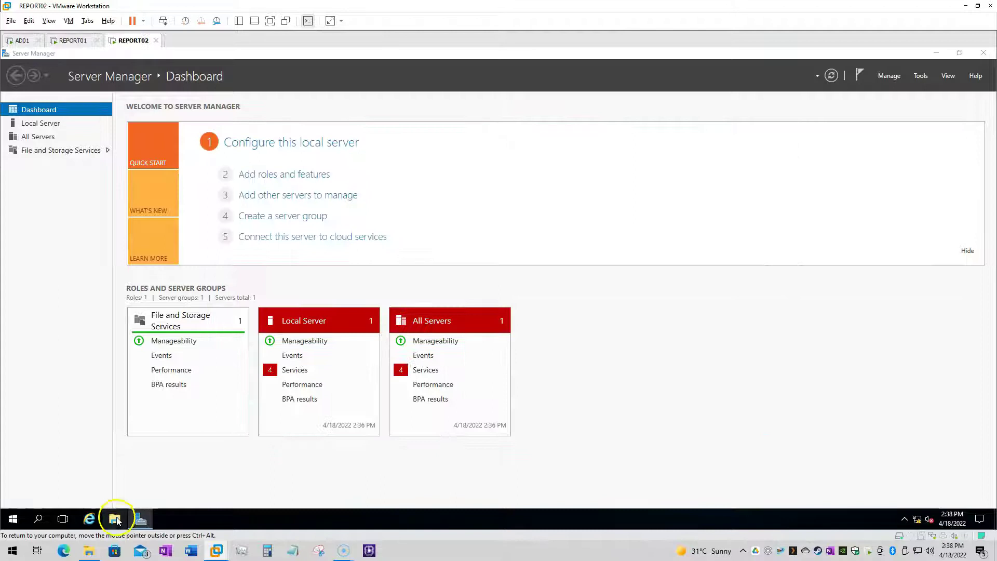
{"action": "left_click", "coordinate": [115, 520]}
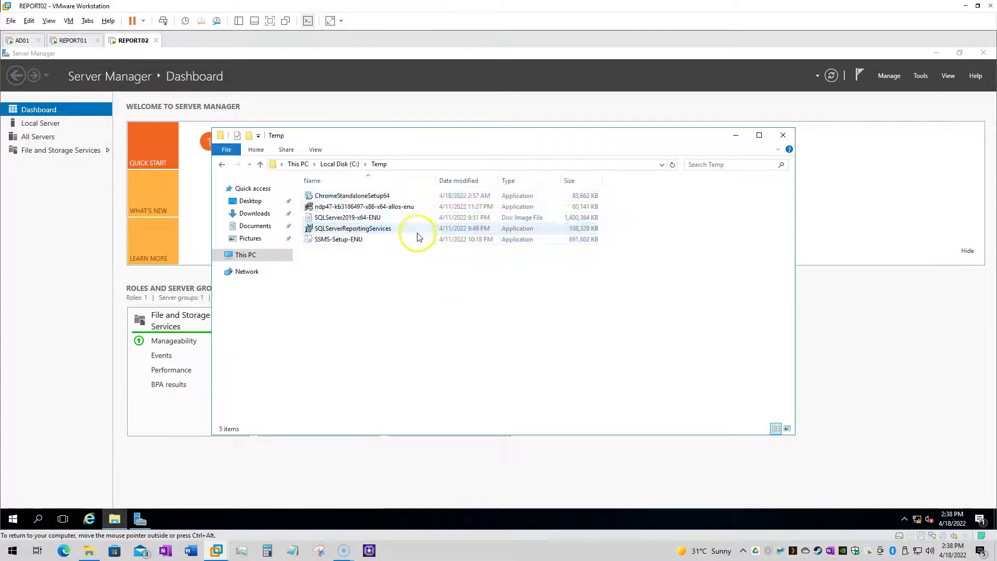
Launch the ndp47 .NET Framework 4.7 installer and accept its licence terms
{"action": "right_click", "coordinate": [336, 210]}
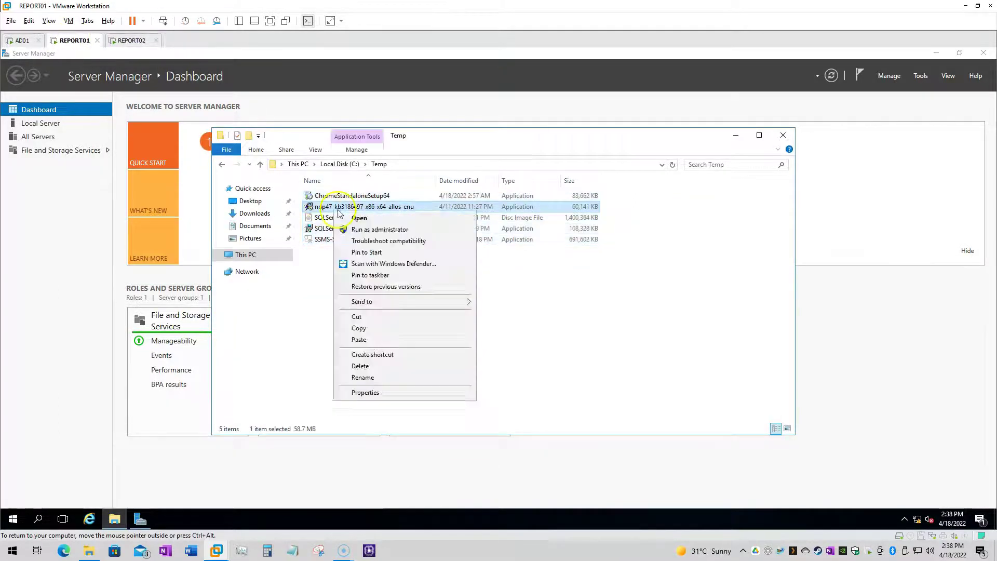
{"action": "left_click", "coordinate": [359, 218]}
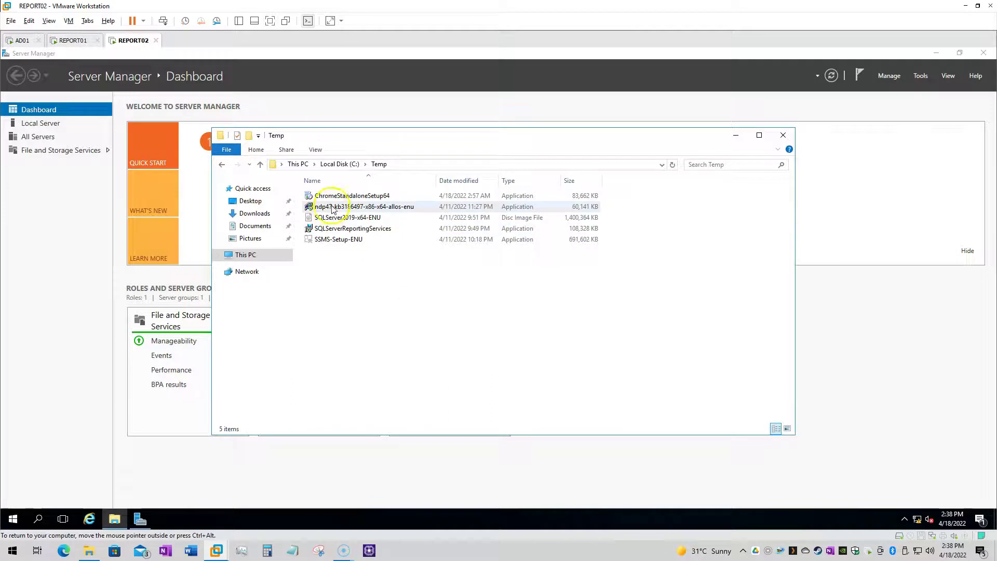
{"action": "double_click", "coordinate": [363, 207]}
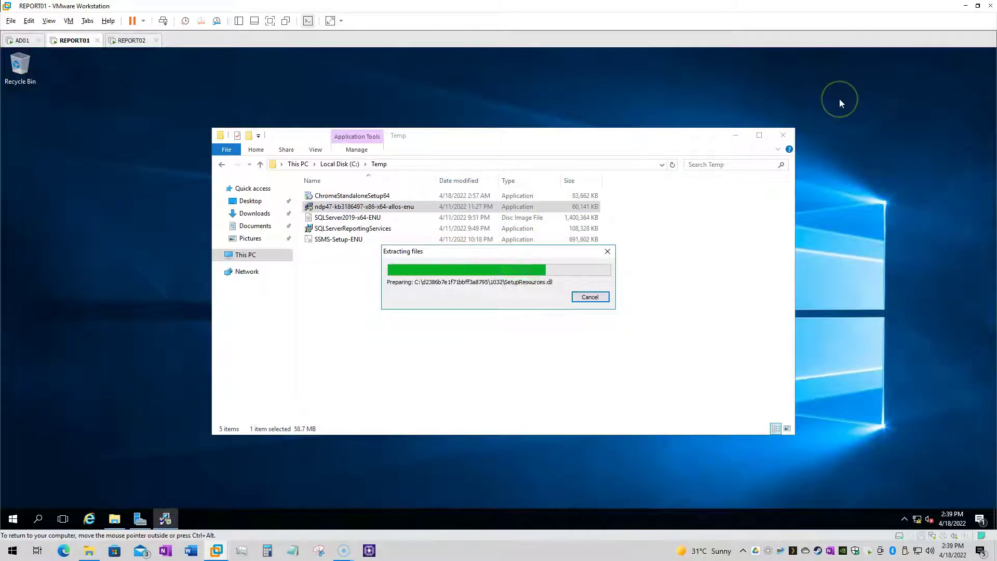
{"action": "left_click", "coordinate": [396, 346]}
Install .NET Framework 4.7 on REPORT01 and close the finished installer
{"action": "left_click", "coordinate": [559, 398]}
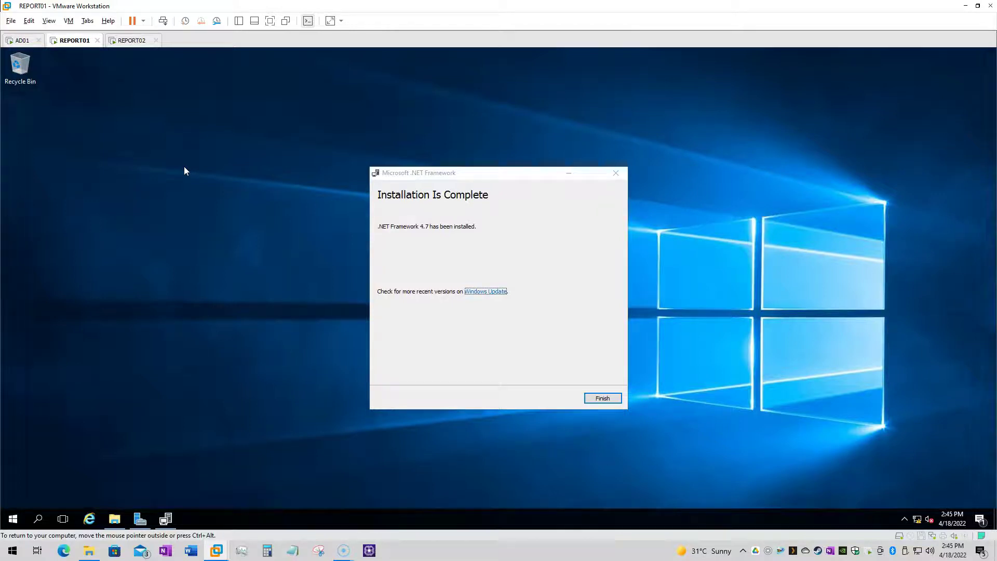
{"action": "key", "text": "Return"}
{"action": "key", "text": "ctrl+Tab"}
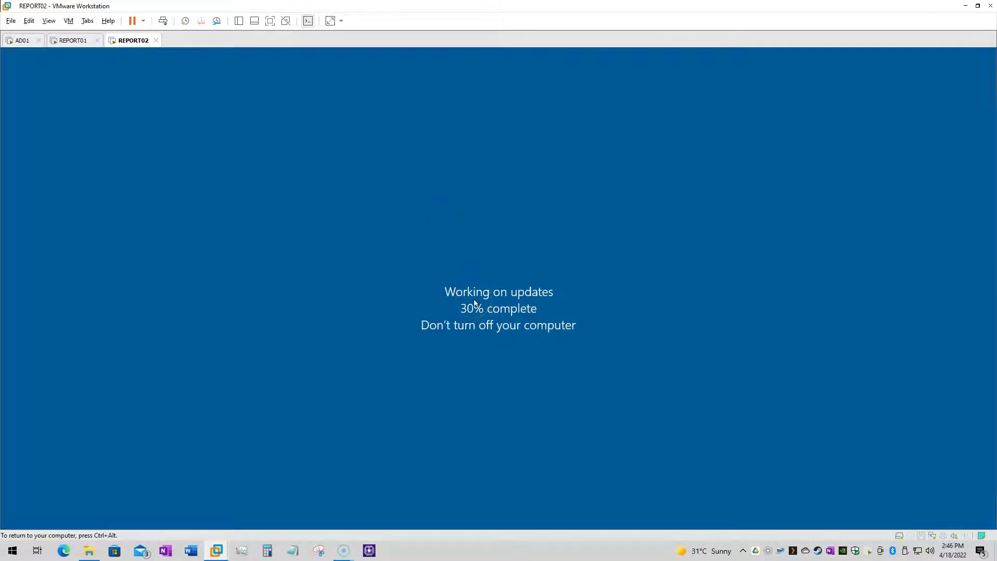
Sign in to the restarted REPORT01 with the administrator password
{"action": "left_click", "coordinate": [71, 40]}
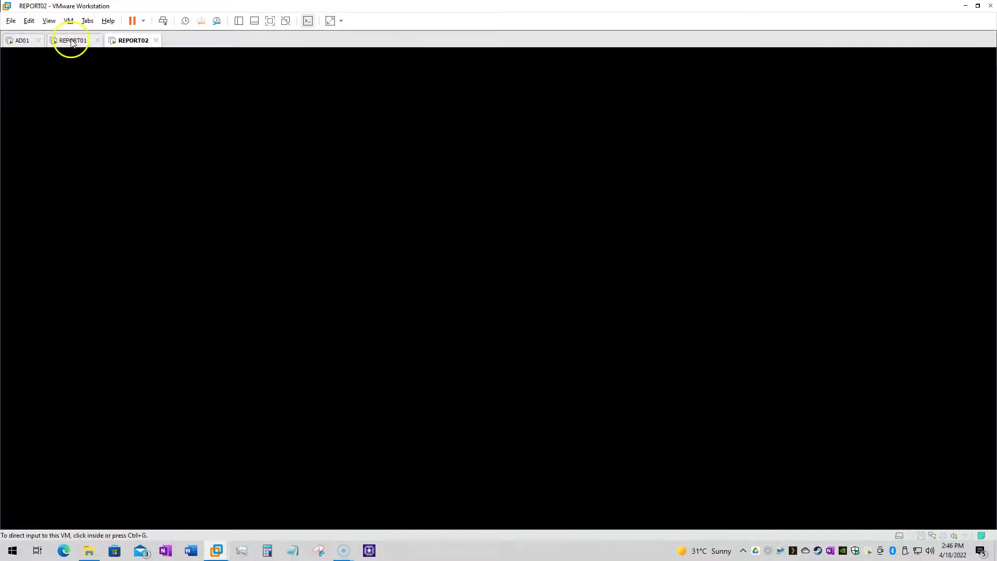
{"action": "left_click", "coordinate": [109, 102]}
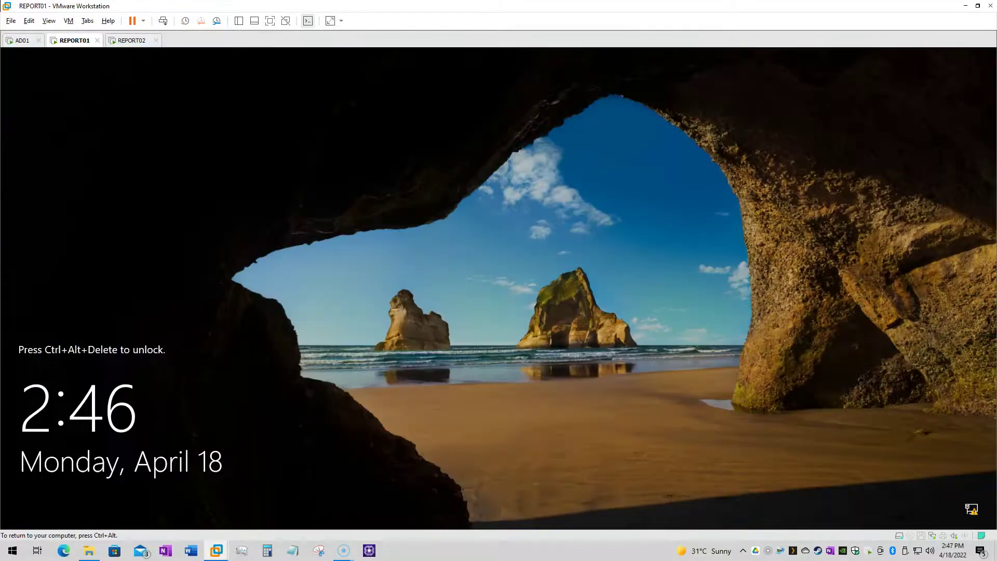
{"action": "key", "text": "ctrl+alt+Insert"}
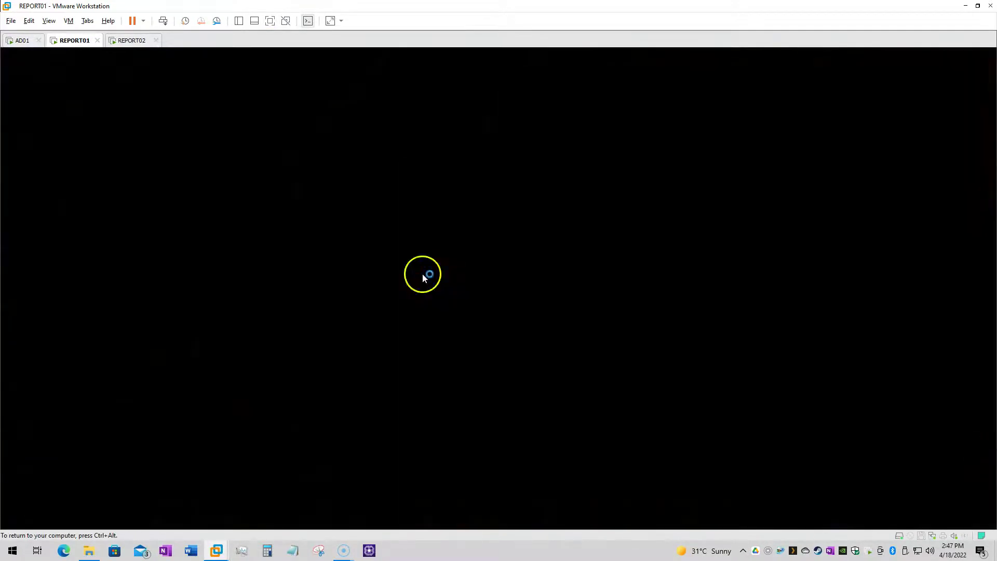
{"action": "key", "text": "ctrl+Tab"}
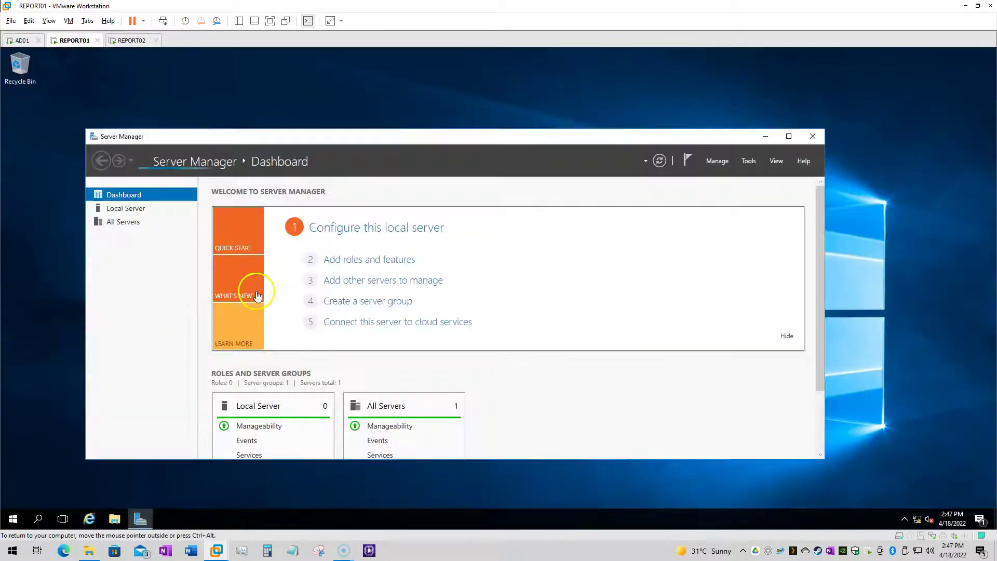
Run SQL Server 2019 setup from the disc and choose New stand-alone installation
{"action": "left_click", "coordinate": [114, 519]}
{"action": "double_click", "coordinate": [322, 272]}
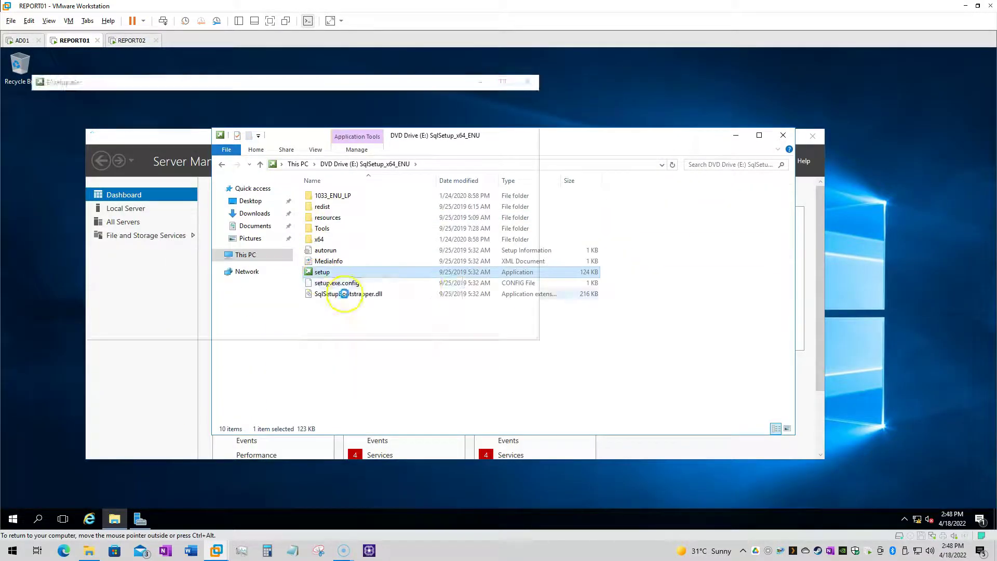
{"action": "left_click", "coordinate": [782, 135]}
{"action": "left_click", "coordinate": [769, 137]}
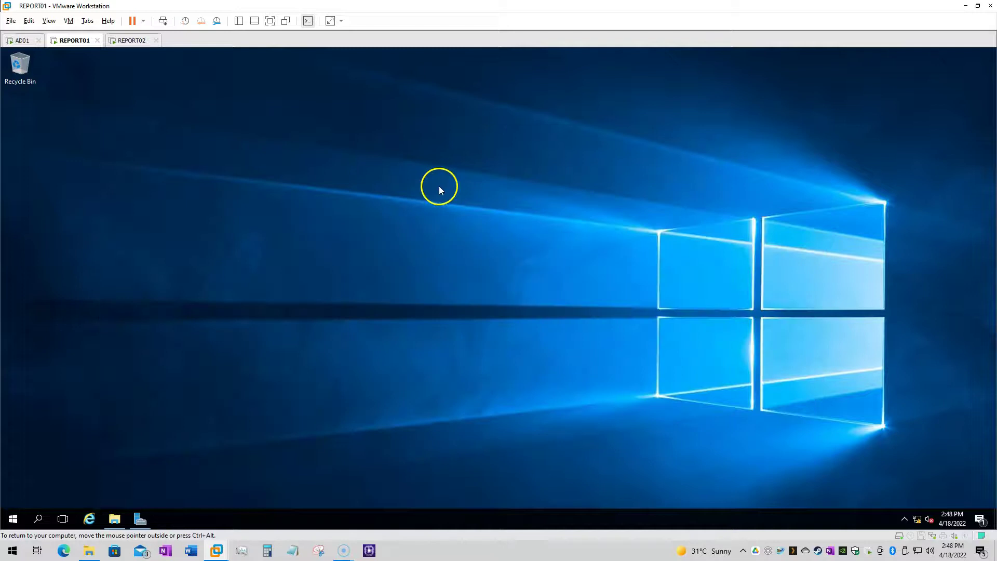
{"action": "left_click", "coordinate": [282, 74]}
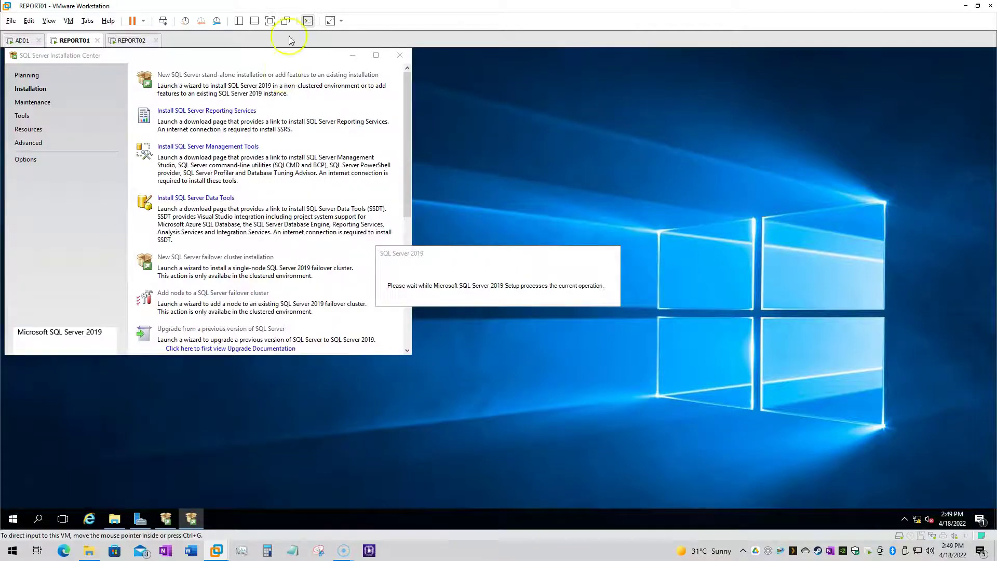
Pass the product key and licence pages and select Database Engine Services
{"action": "left_click", "coordinate": [392, 187]}
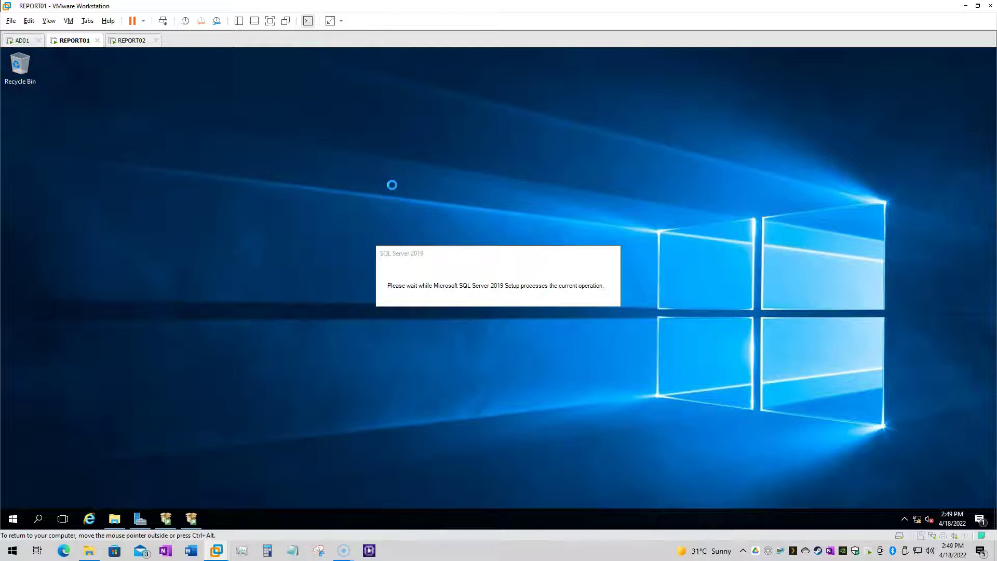
{"action": "left_click", "coordinate": [626, 429]}
{"action": "left_click", "coordinate": [626, 429]}
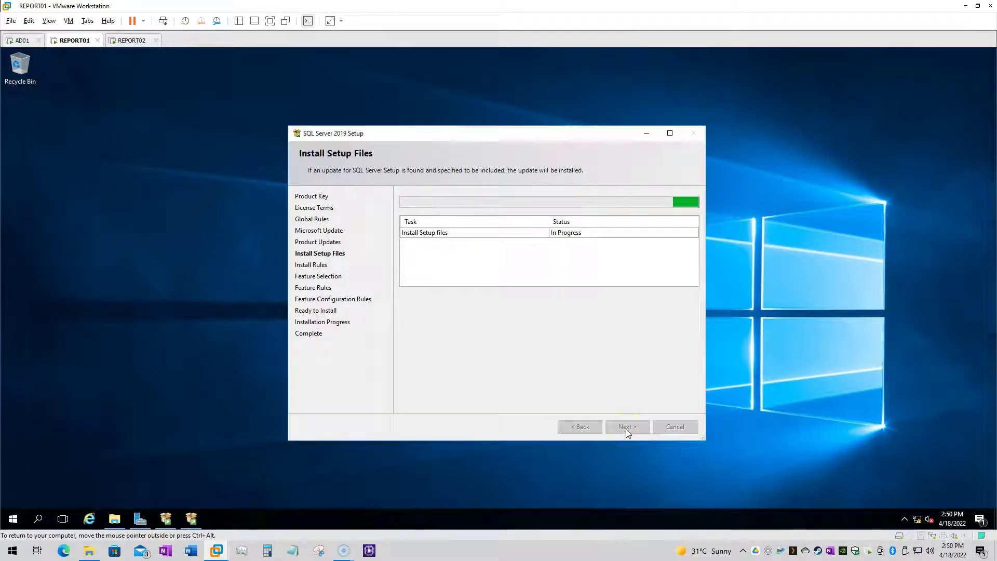
{"action": "left_click", "coordinate": [449, 341]}
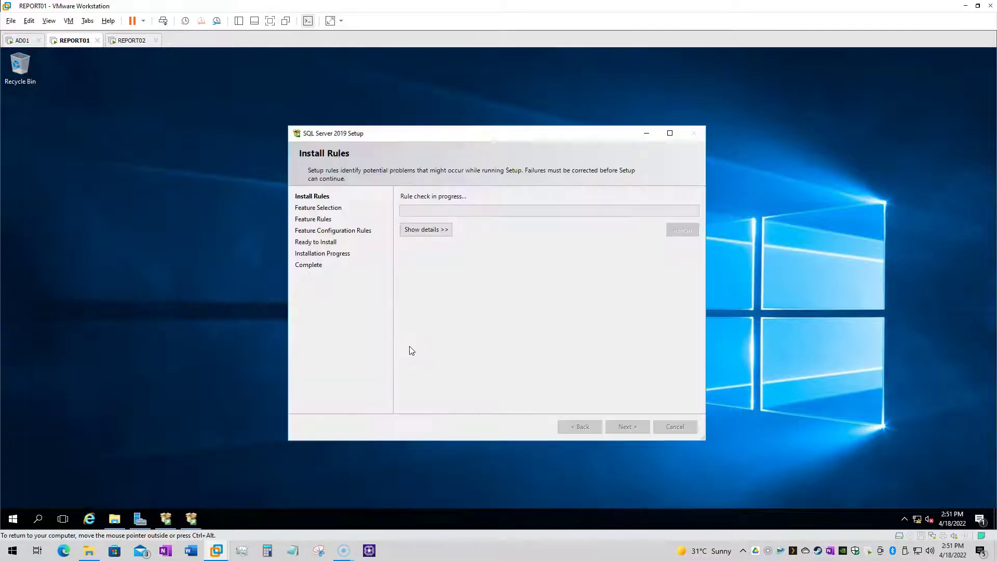
{"action": "left_click", "coordinate": [416, 242]}
{"action": "left_click", "coordinate": [627, 427]}
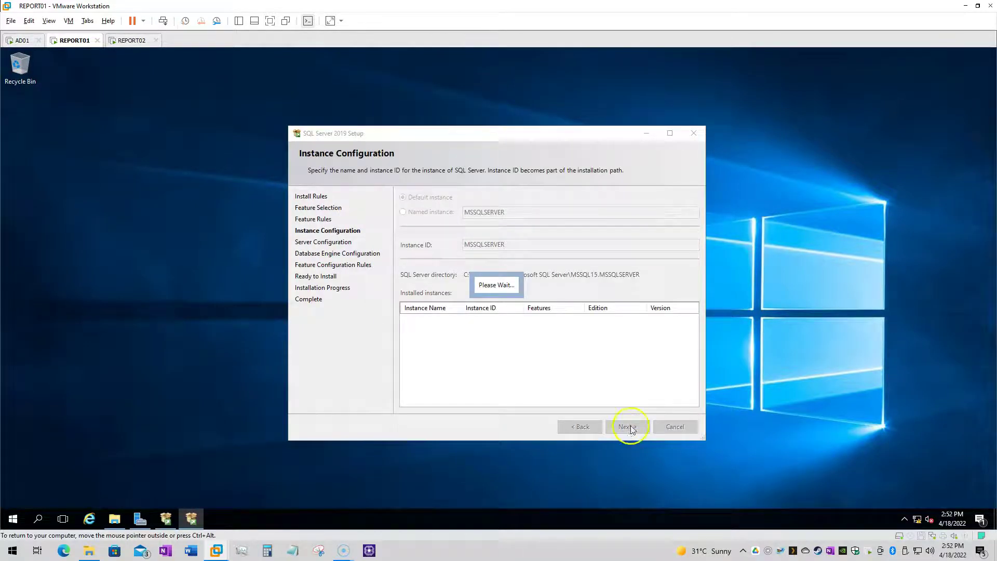
Set the SQL Server Agent account and engine administrator, review engine settings, and install
{"action": "left_click", "coordinate": [585, 253]}
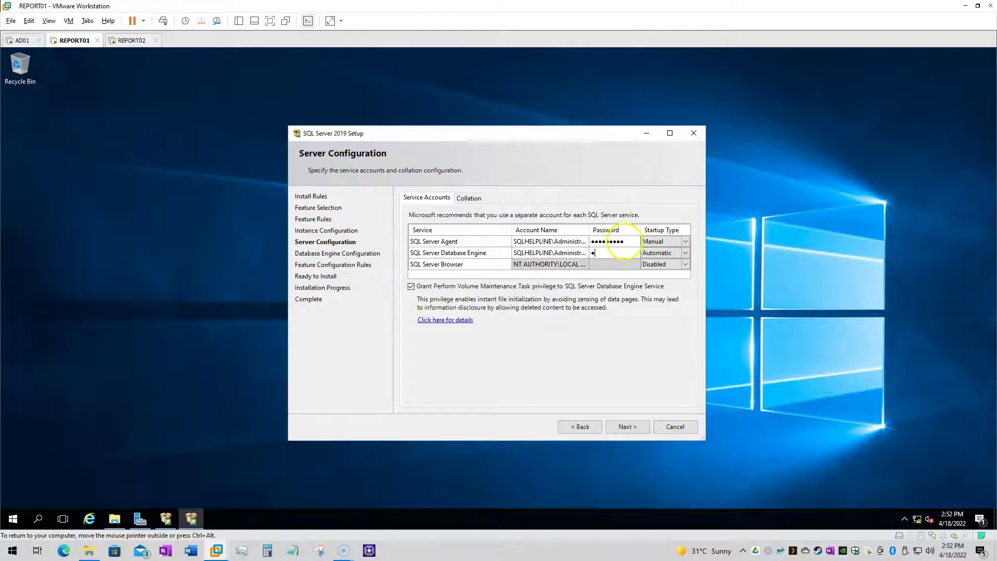
{"action": "left_click", "coordinate": [625, 430]}
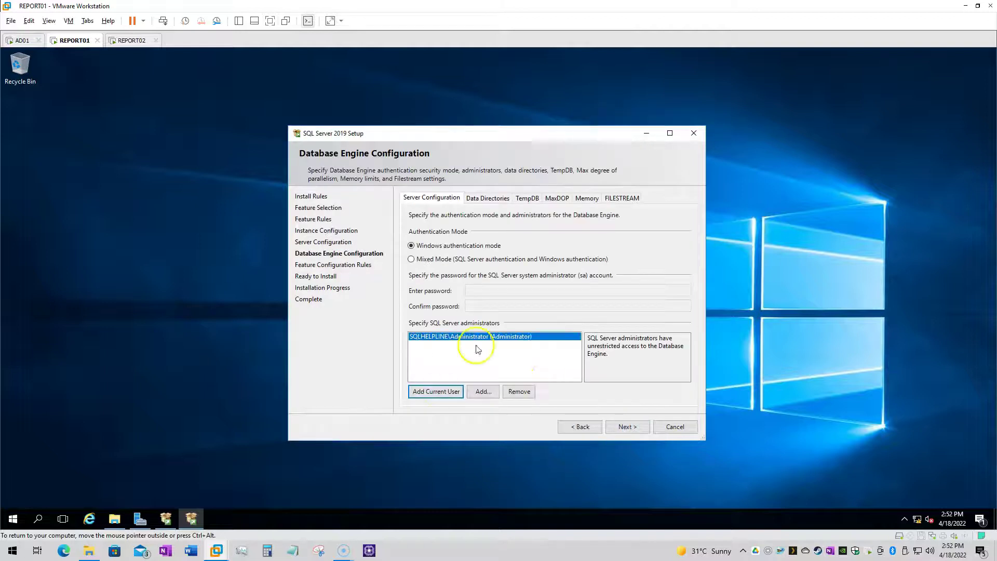
{"action": "left_click", "coordinate": [527, 198]}
{"action": "left_click", "coordinate": [557, 198]}
{"action": "left_click", "coordinate": [587, 198]}
{"action": "left_click", "coordinate": [622, 198]}
{"action": "left_click", "coordinate": [627, 427]}
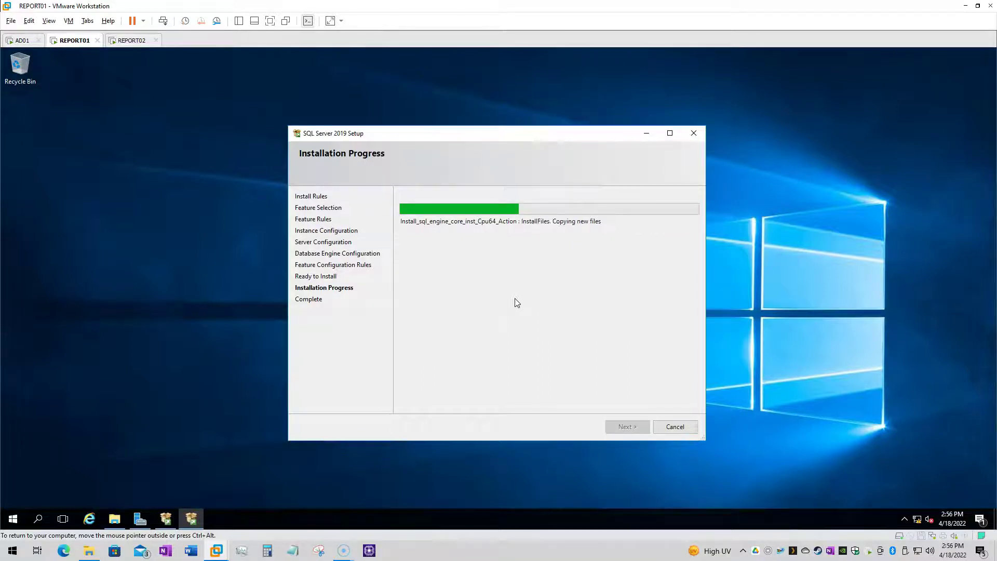
{"action": "left_click", "coordinate": [512, 270]}
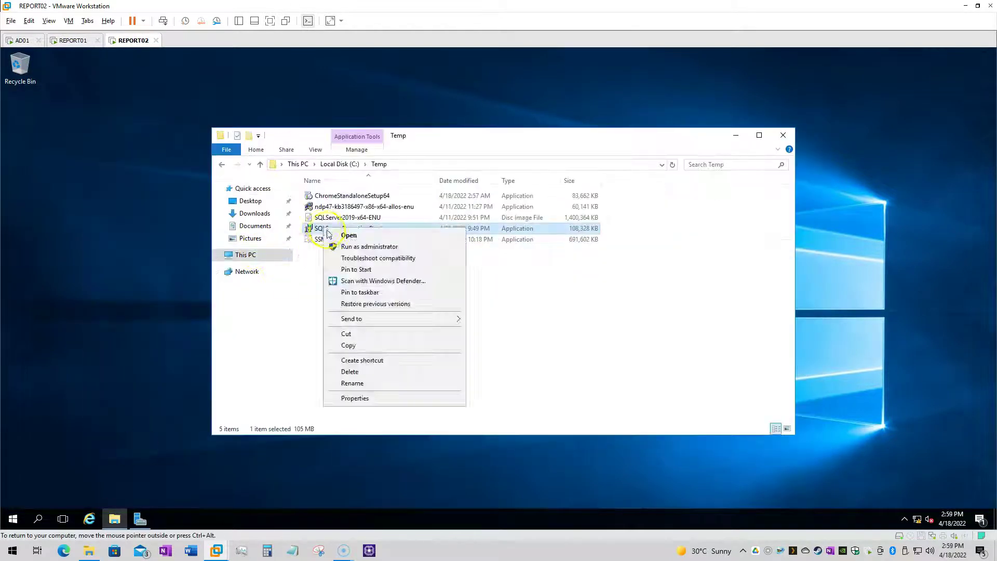
Run the SQLServerReportingServices installer on REPORT02 and open Report Server Configuration Manager on REPORT01
{"action": "left_click", "coordinate": [347, 235]}
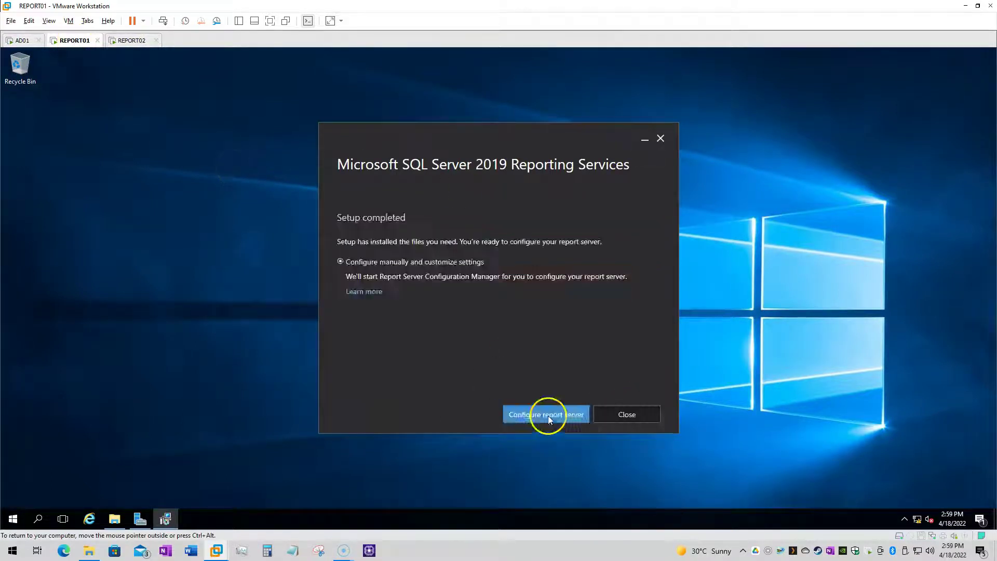
{"action": "left_click", "coordinate": [544, 413]}
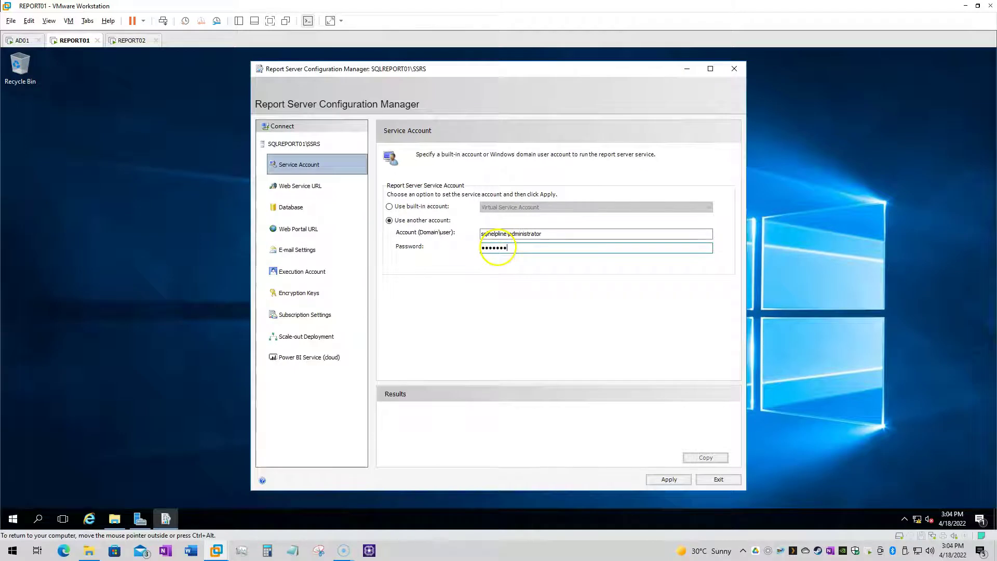
{"action": "type", "text": "d1"}
{"action": "left_click", "coordinate": [669, 479]}
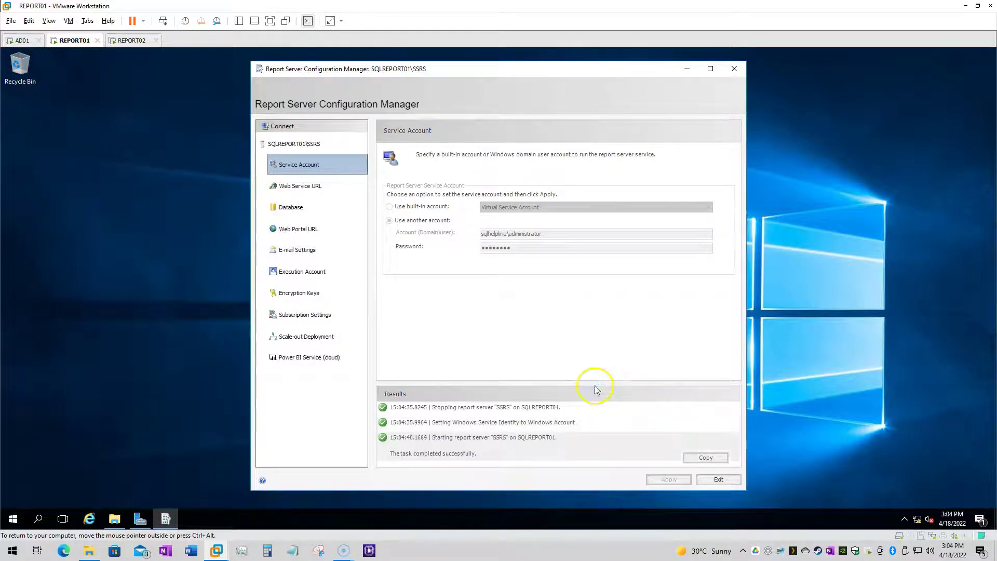
{"action": "left_click", "coordinate": [314, 186]}
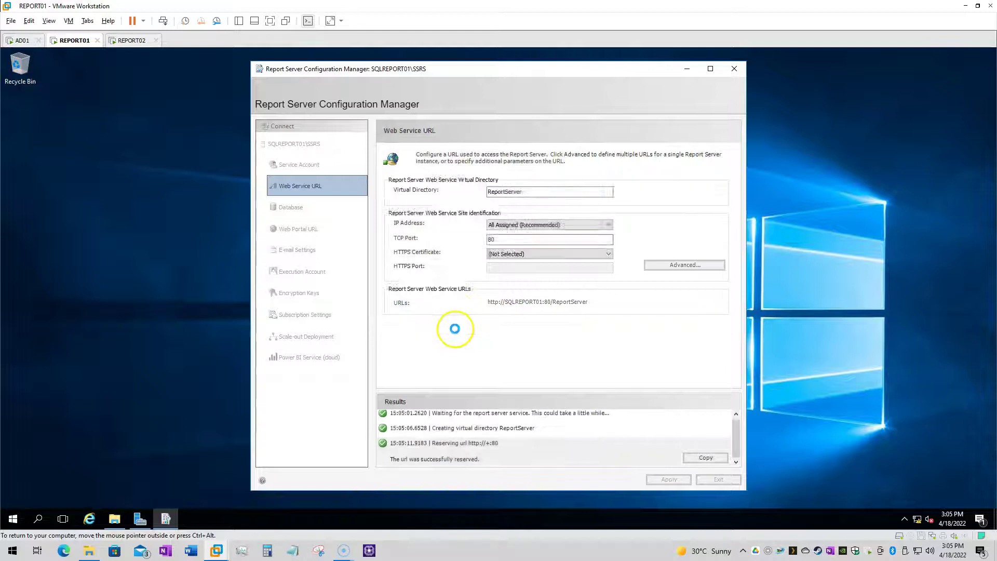
Start the Change Database wizard on REPORT01 and advance to the database server page
{"action": "left_click", "coordinate": [308, 207]}
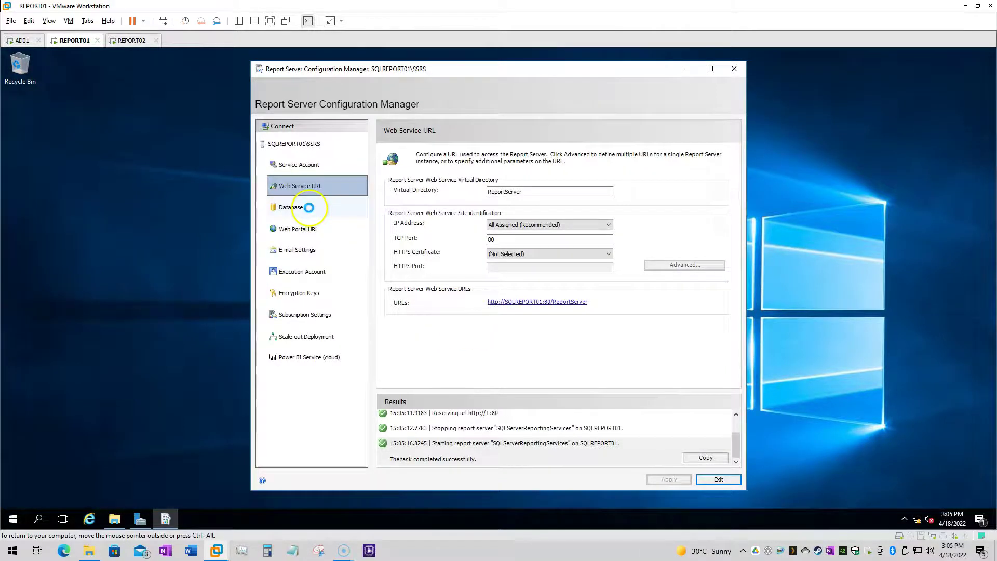
{"action": "left_click", "coordinate": [696, 253]}
{"action": "left_click", "coordinate": [587, 392]}
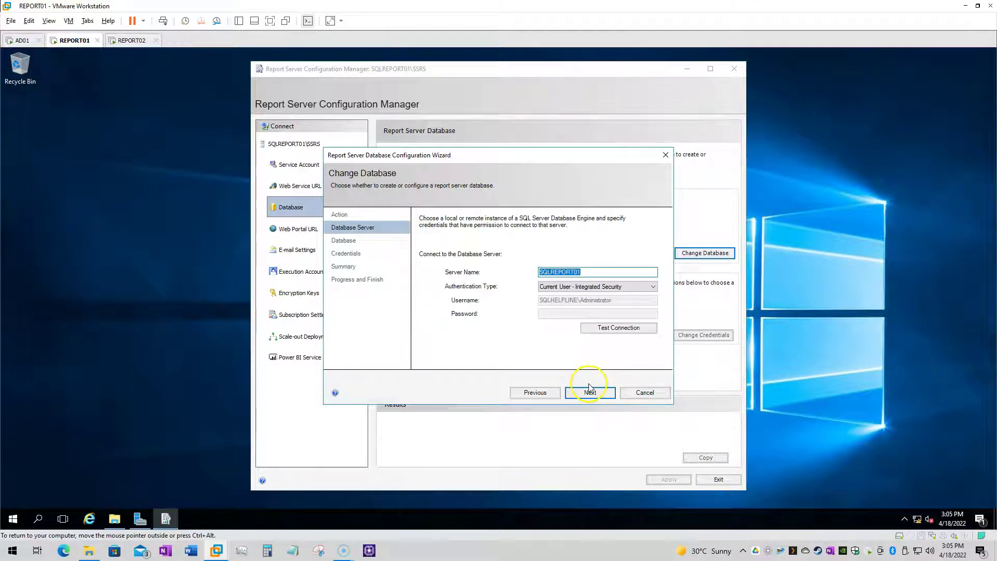
Connect to the database server with SQL Server authentication as sa and test the connection
{"action": "left_click", "coordinate": [553, 287]}
{"action": "left_click", "coordinate": [557, 302]}
{"action": "left_click", "coordinate": [557, 300]}
{"action": "type", "text": "sa"}
{"action": "key", "text": "Tab"}
{"action": "type", "text": "password1"}
{"action": "left_click", "coordinate": [597, 328]}
{"action": "left_click", "coordinate": [596, 327]}
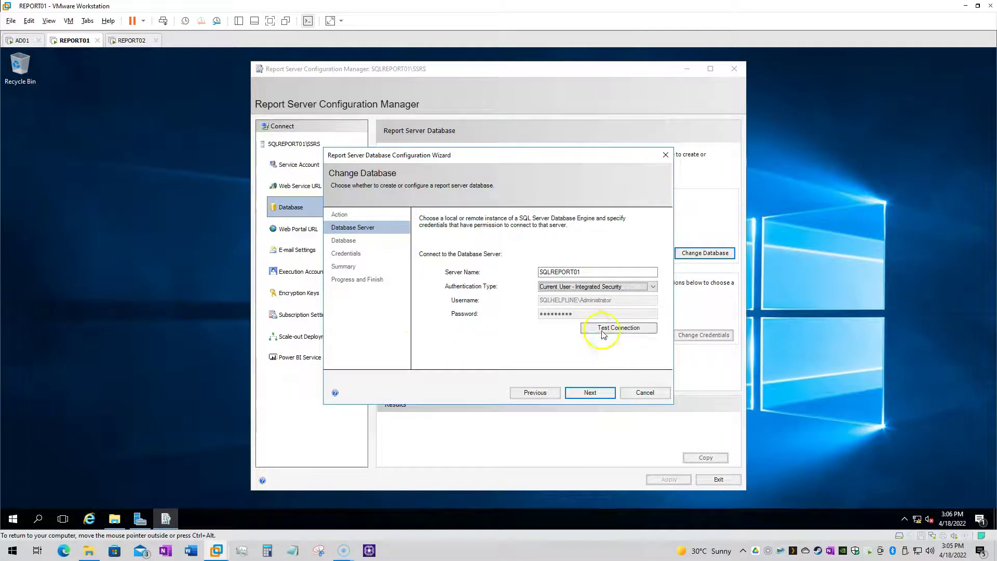
Create the ReportServer database with the default credentials and finish the wizard
{"action": "left_click", "coordinate": [587, 393]}
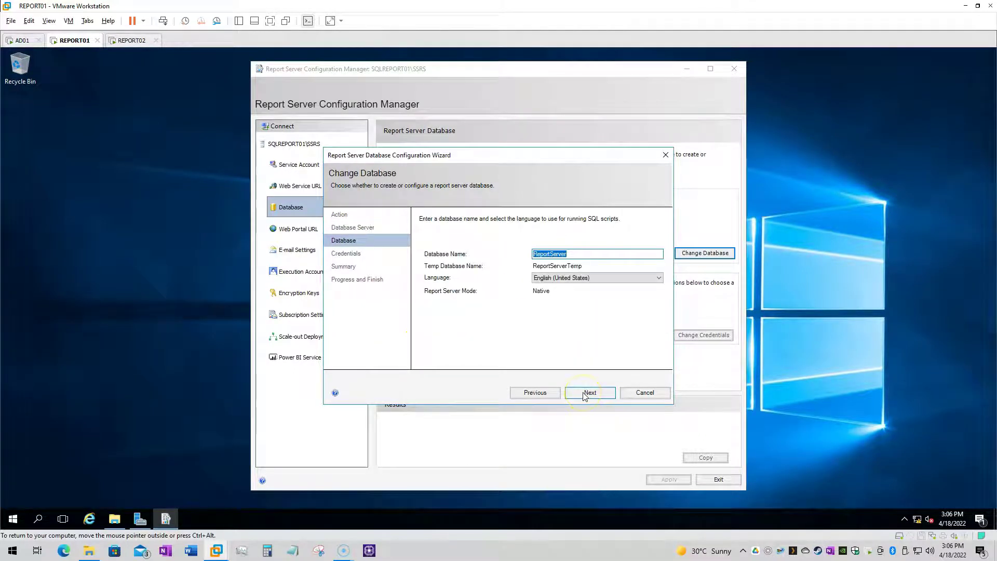
{"action": "left_click", "coordinate": [586, 393]}
{"action": "left_click", "coordinate": [575, 393]}
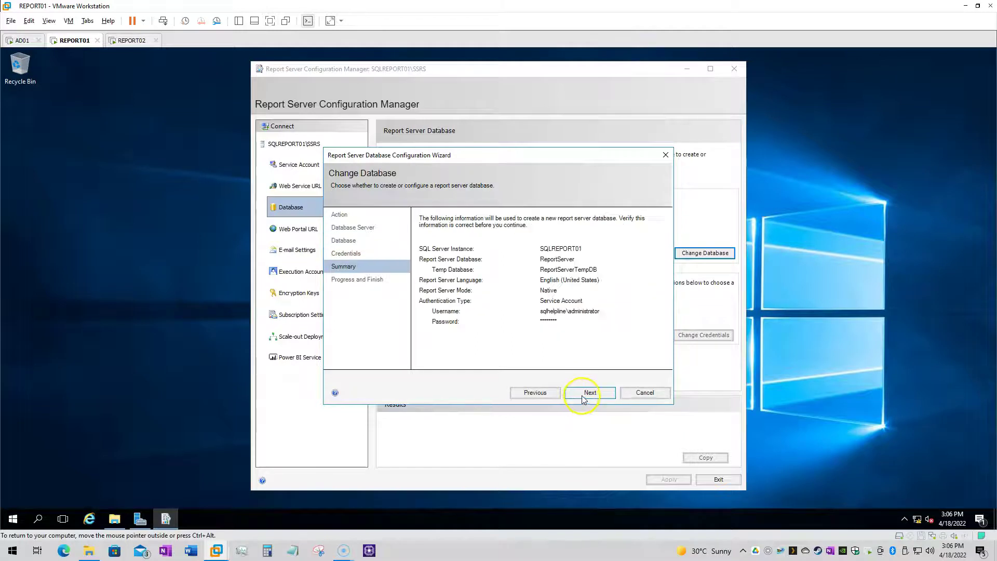
{"action": "left_click", "coordinate": [582, 393]}
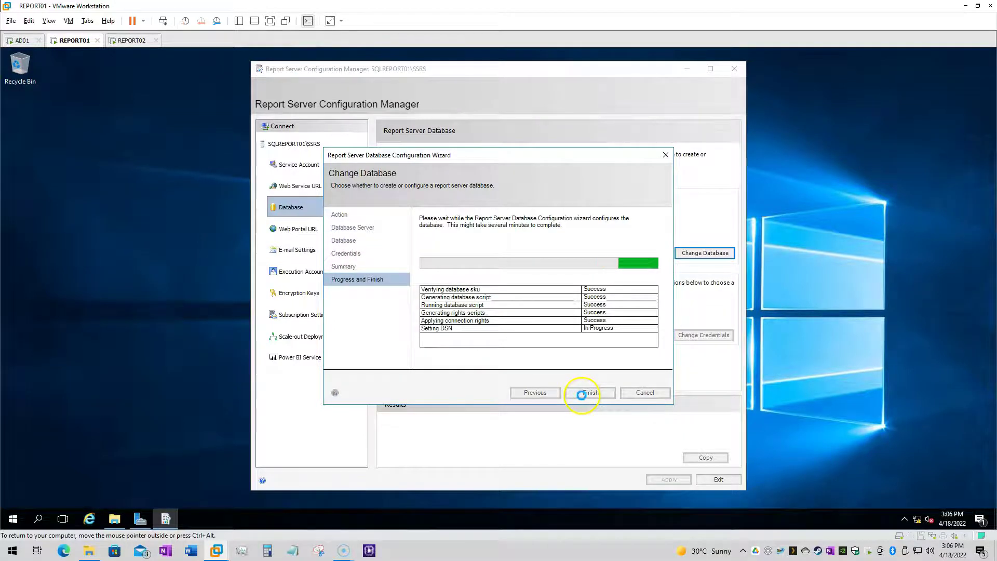
{"action": "left_click", "coordinate": [590, 393]}
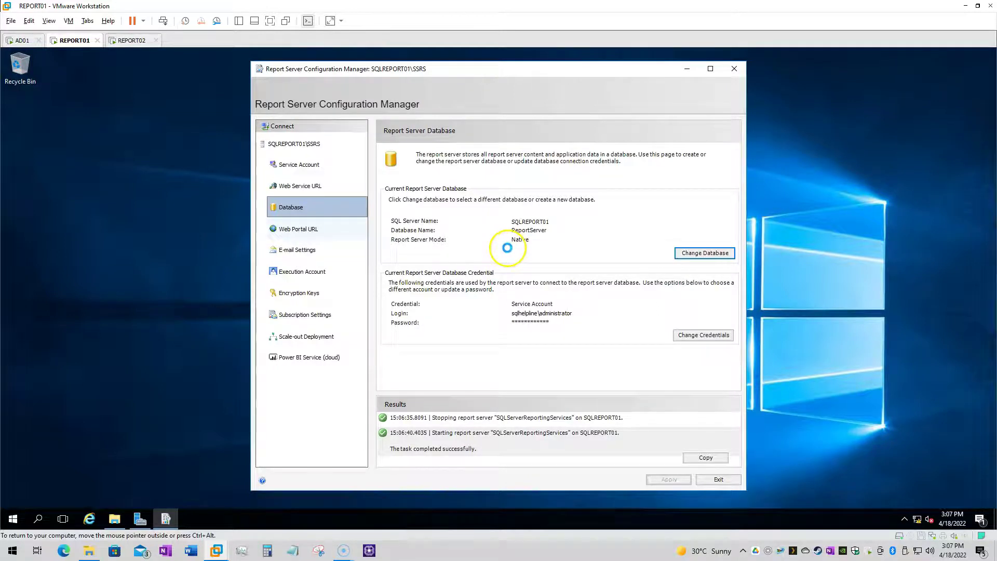
{"action": "key", "text": "Down"}
{"action": "left_click", "coordinate": [669, 479]}
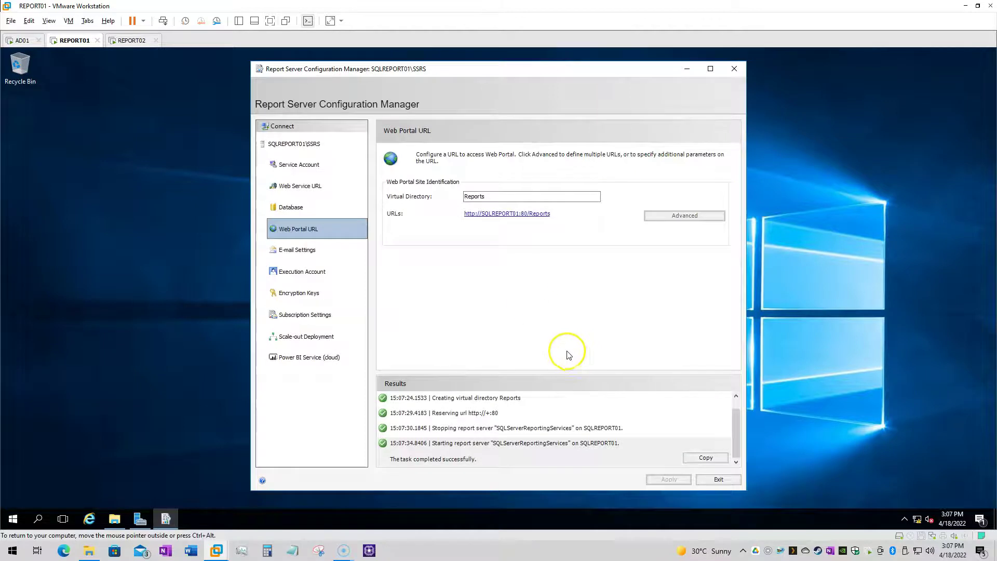
{"action": "left_click", "coordinate": [130, 40]}
{"action": "left_click", "coordinate": [544, 414]}
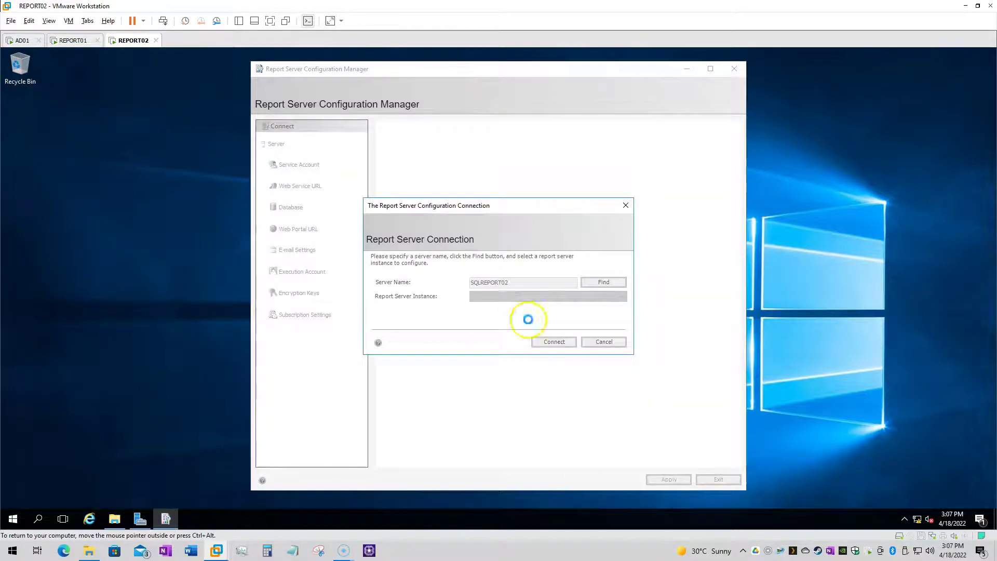
Connect to SQLREPORT02, run it as sqlhelpline\administrator, and apply the web service URL
{"action": "left_click", "coordinate": [551, 342]}
{"action": "left_click", "coordinate": [299, 164]}
{"action": "left_click", "coordinate": [410, 220]}
{"action": "left_click", "coordinate": [520, 234]}
{"action": "type", "text": "sqlhelpline\\administrator"}
{"action": "key", "text": "Tab"}
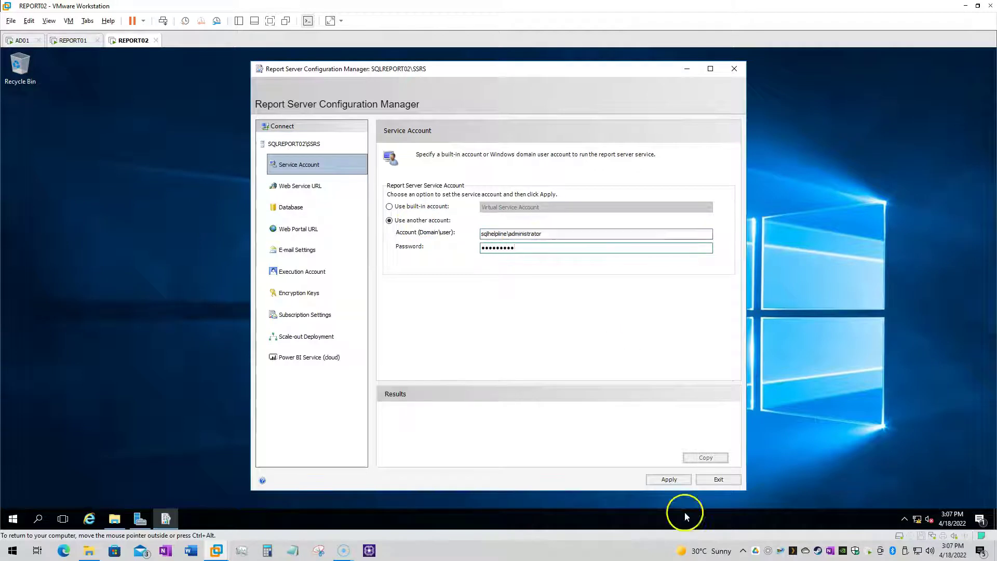
{"action": "key", "text": "Return"}
{"action": "left_click", "coordinate": [300, 186]}
{"action": "left_click", "coordinate": [669, 479]}
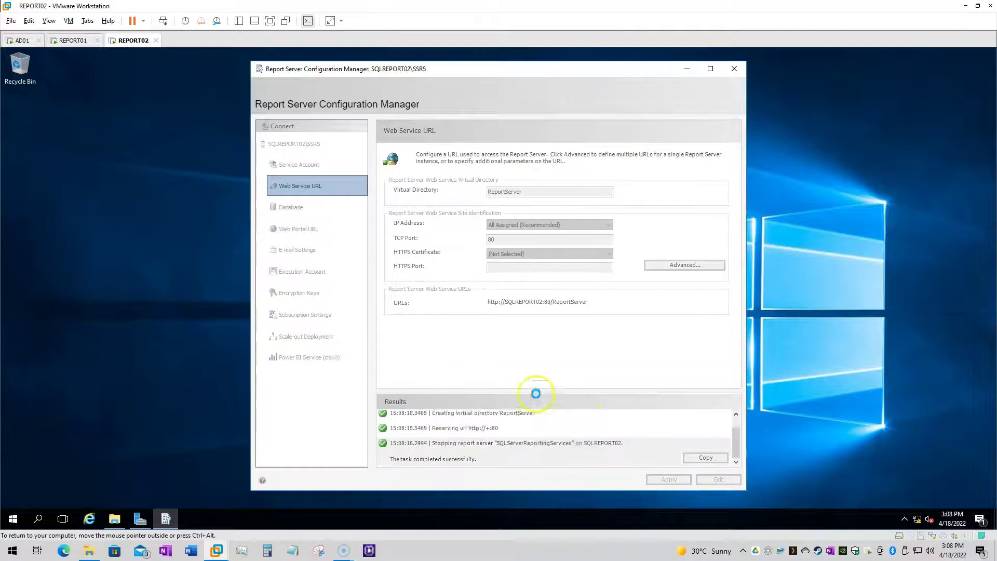
Point REPORT02 at the existing ReportServer database on SQLREPORT01 through the Change Database wizard
{"action": "left_click", "coordinate": [291, 207]}
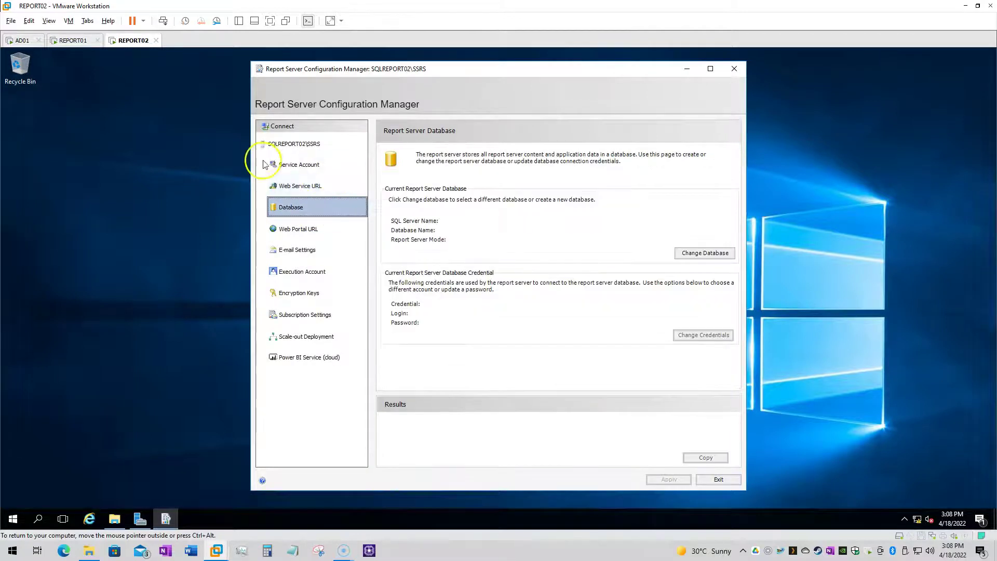
{"action": "left_click", "coordinate": [72, 40]}
{"action": "left_click", "coordinate": [330, 337]}
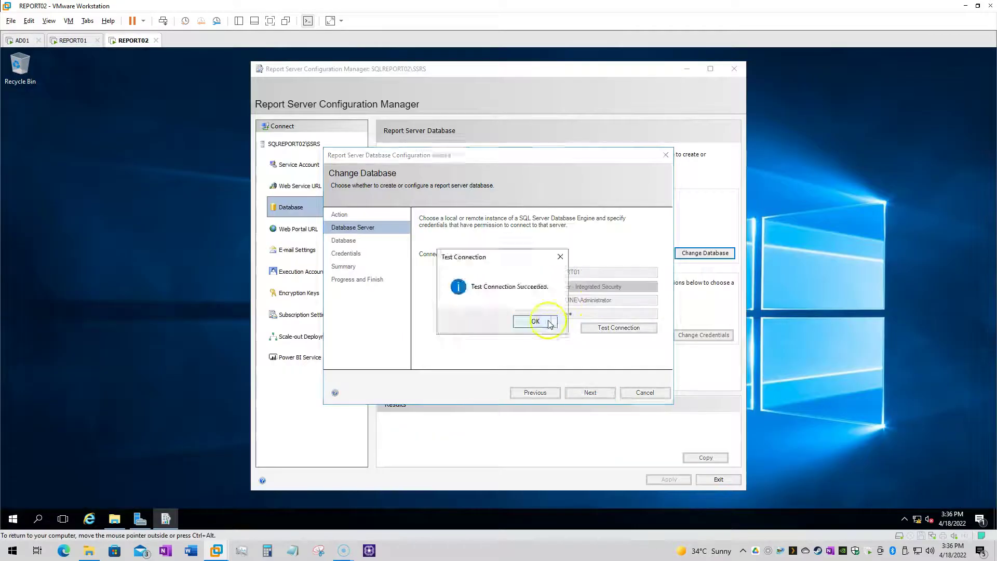
{"action": "left_click", "coordinate": [535, 321]}
{"action": "left_click", "coordinate": [590, 393]}
{"action": "left_click", "coordinate": [643, 259]}
{"action": "left_click", "coordinate": [608, 274]}
{"action": "left_click", "coordinate": [590, 393]}
{"action": "left_click", "coordinate": [597, 395]}
{"action": "left_click", "coordinate": [592, 393]}
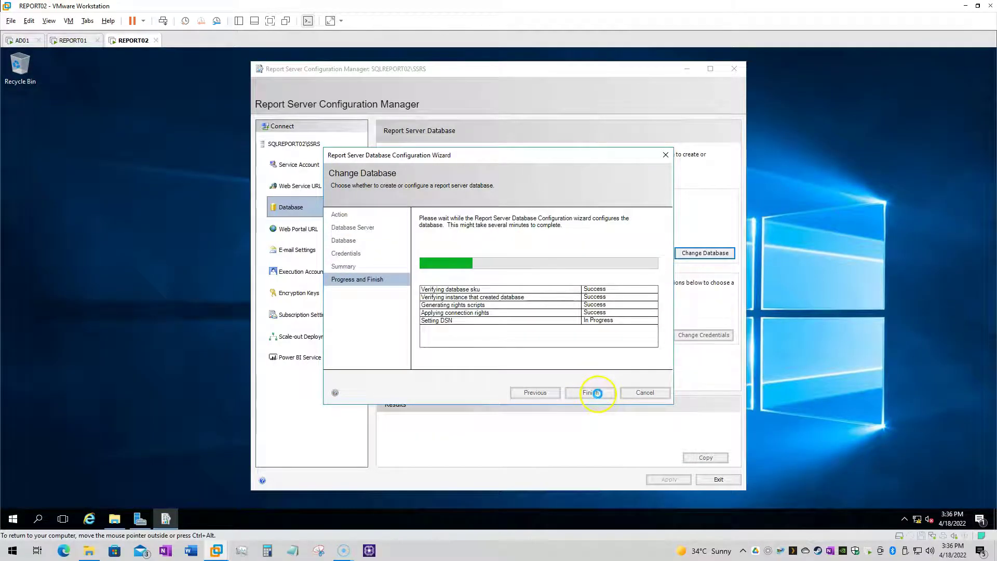
{"action": "left_click", "coordinate": [598, 393]}
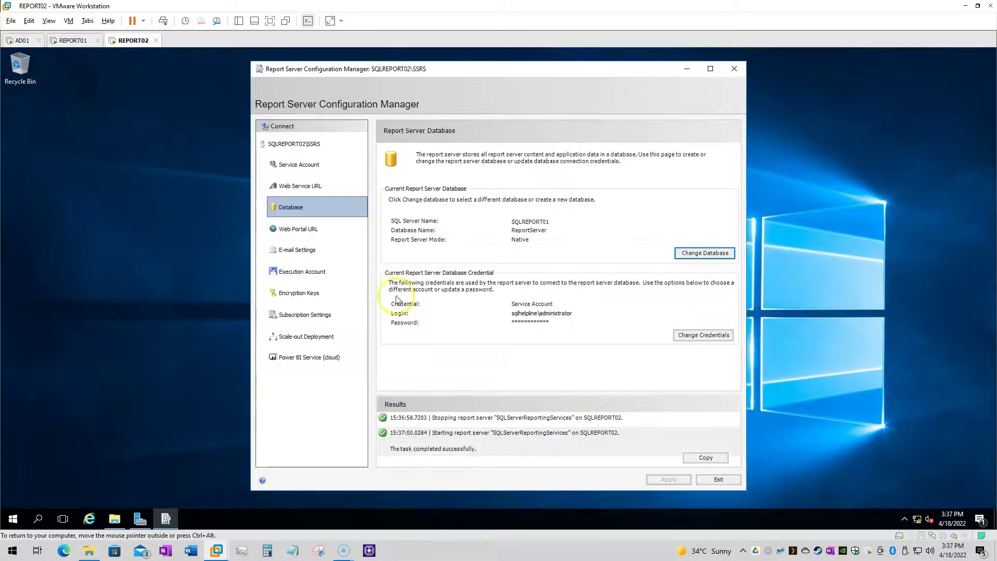
{"action": "left_click", "coordinate": [309, 229]}
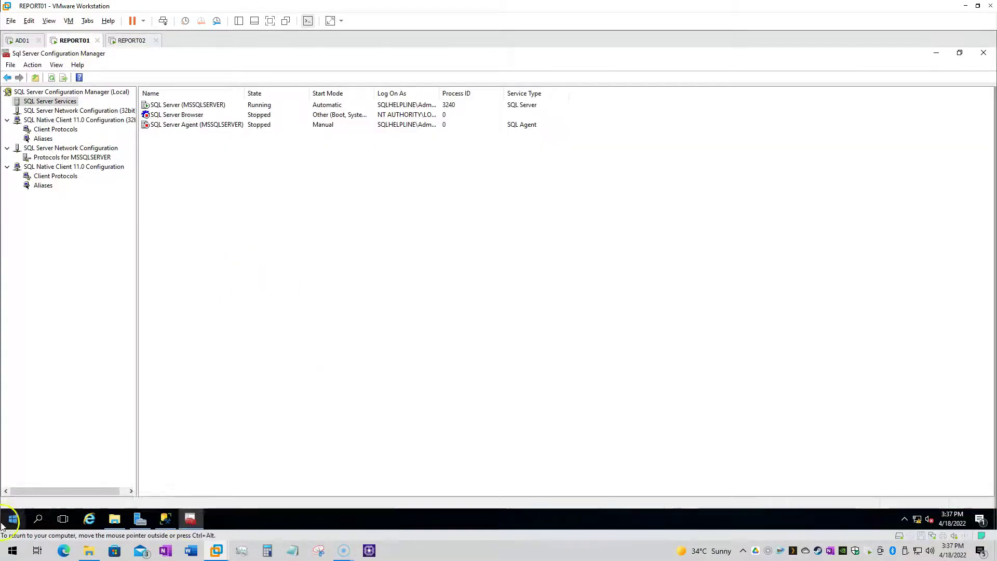
Launch Report Server Configuration Manager on REPORT01, connect to SQLREPORT01, and view Scale-out Deployment
{"action": "left_click", "coordinate": [3, 524]}
{"action": "left_click", "coordinate": [86, 423]}
{"action": "left_click", "coordinate": [554, 342]}
{"action": "left_click", "coordinate": [306, 337]}
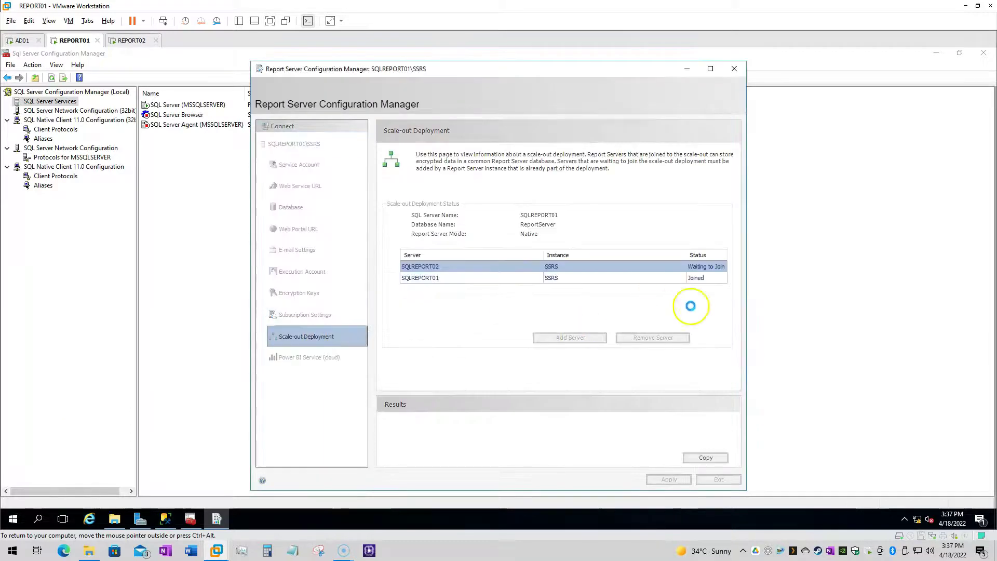
Reconnect REPORT02's configuration manager and review its scale-out deployment server list
{"action": "left_click", "coordinate": [131, 40]}
{"action": "left_click", "coordinate": [310, 314]}
{"action": "left_click", "coordinate": [322, 337]}
{"action": "left_click", "coordinate": [282, 126]}
{"action": "left_click", "coordinate": [496, 342]}
Open REPORT02's web portal URL in a browser, then open C:\Temp on REPORT01
{"action": "left_click", "coordinate": [321, 235]}
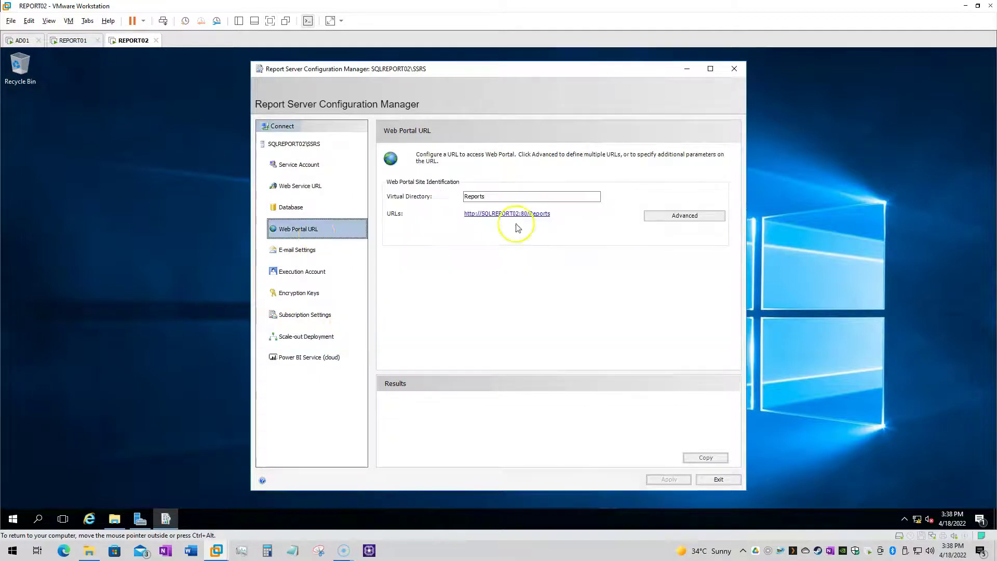
{"action": "left_click", "coordinate": [507, 214]}
{"action": "left_click", "coordinate": [72, 40]}
{"action": "left_click", "coordinate": [114, 519]}
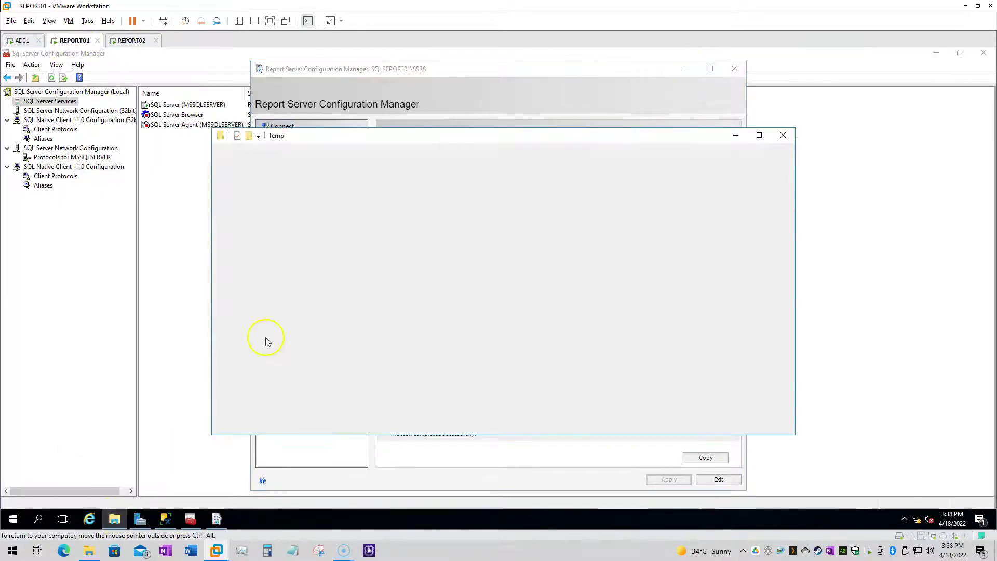
Install Report Builder from the Temp setup file as administrator with default options
{"action": "left_click", "coordinate": [342, 196]}
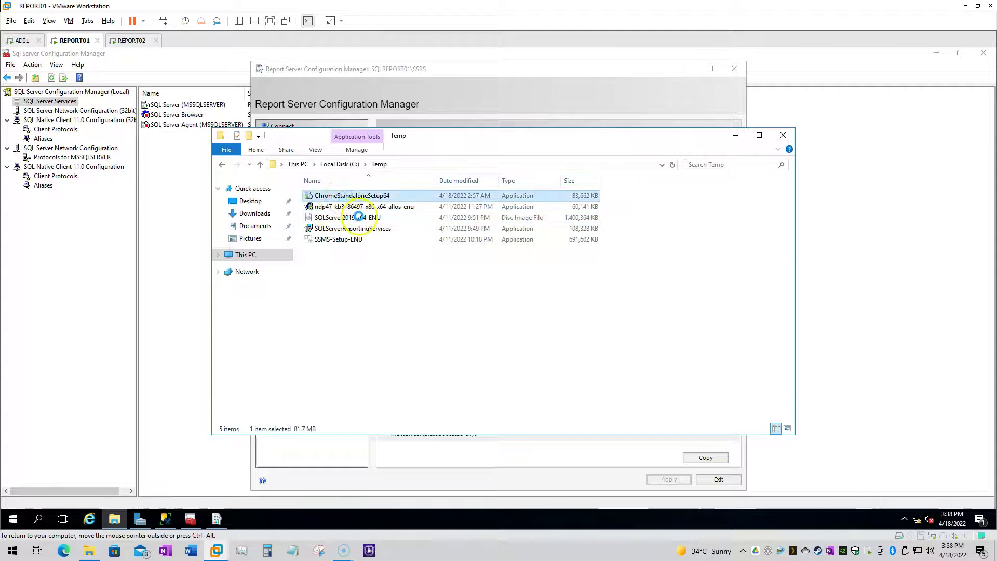
{"action": "right_click", "coordinate": [343, 198]}
{"action": "left_click", "coordinate": [362, 217]}
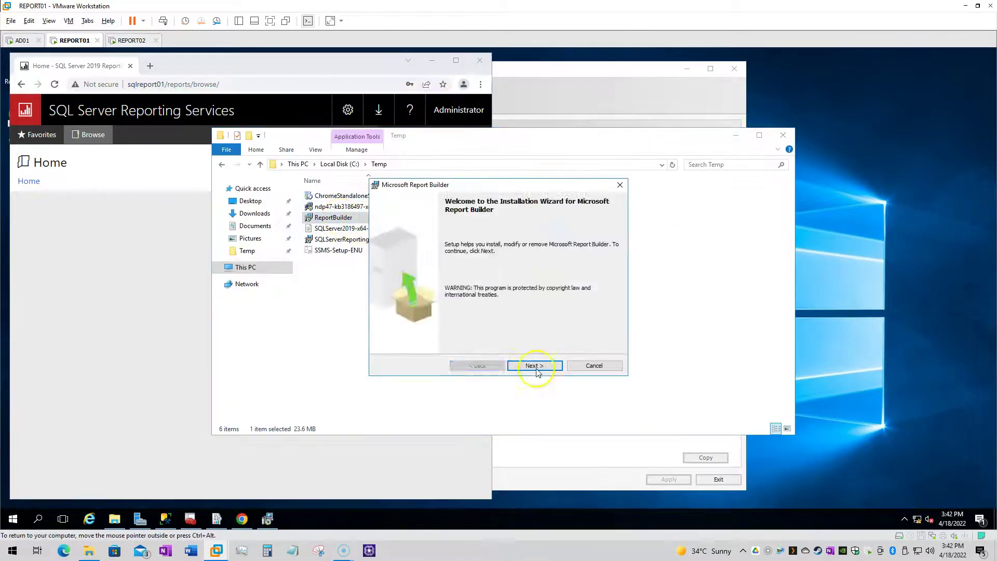
{"action": "left_click", "coordinate": [535, 366]}
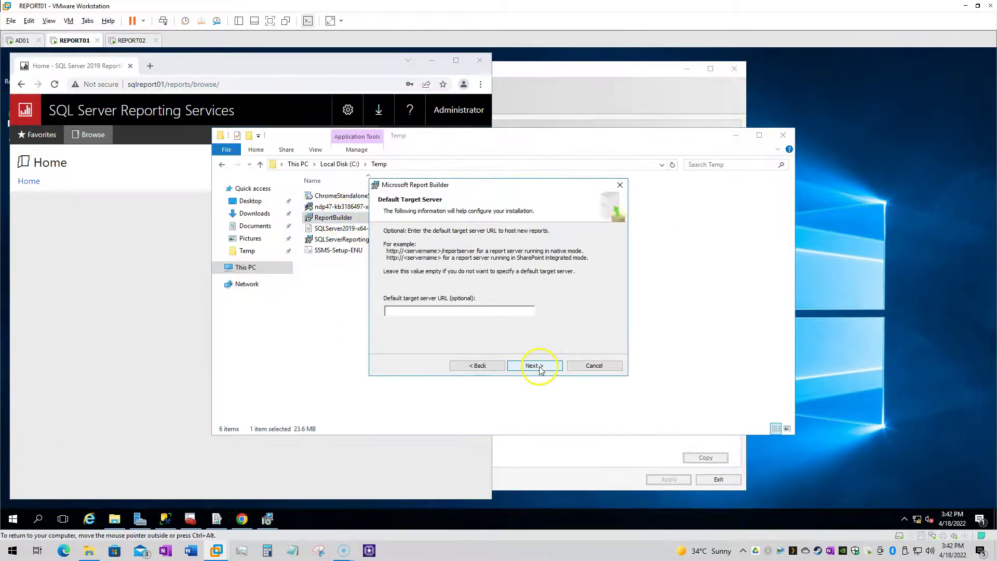
{"action": "left_click", "coordinate": [535, 366]}
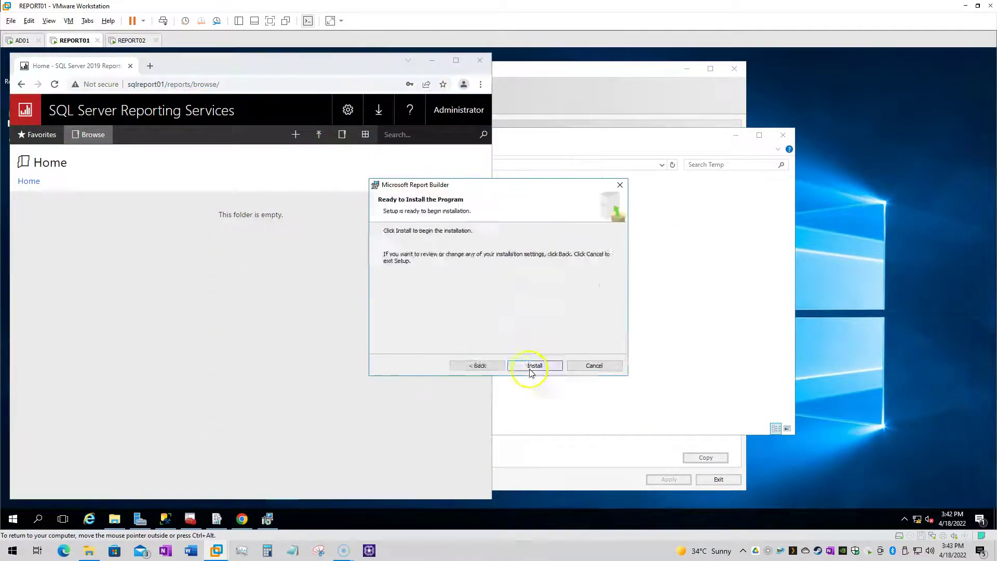
{"action": "left_click", "coordinate": [535, 365]}
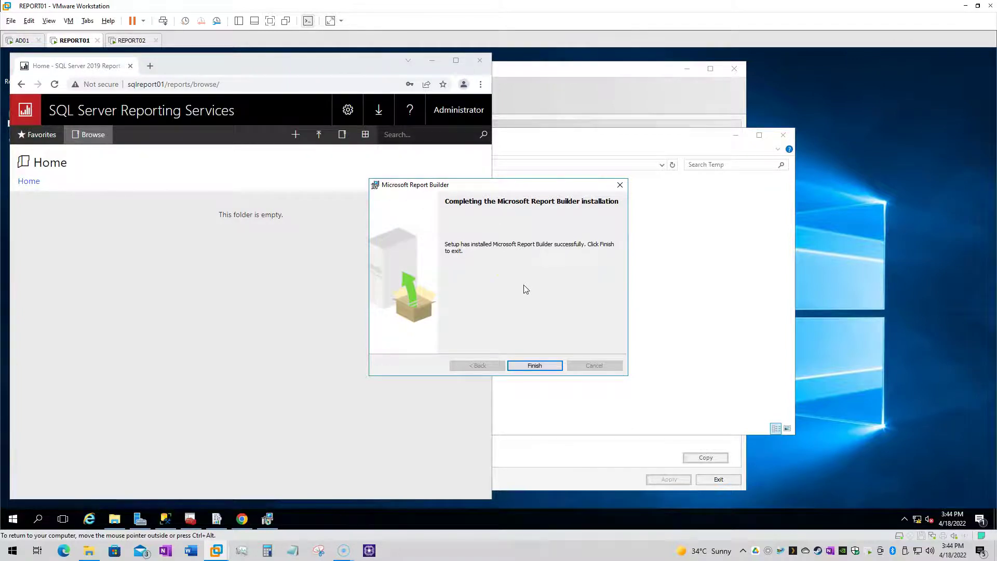
{"action": "left_click", "coordinate": [534, 365]}
Create a new paginated report from the sqlreport01 portal, launching Report Builder
{"action": "left_click", "coordinate": [296, 135]}
{"action": "left_click", "coordinate": [273, 217]}
{"action": "left_click", "coordinate": [263, 156]}
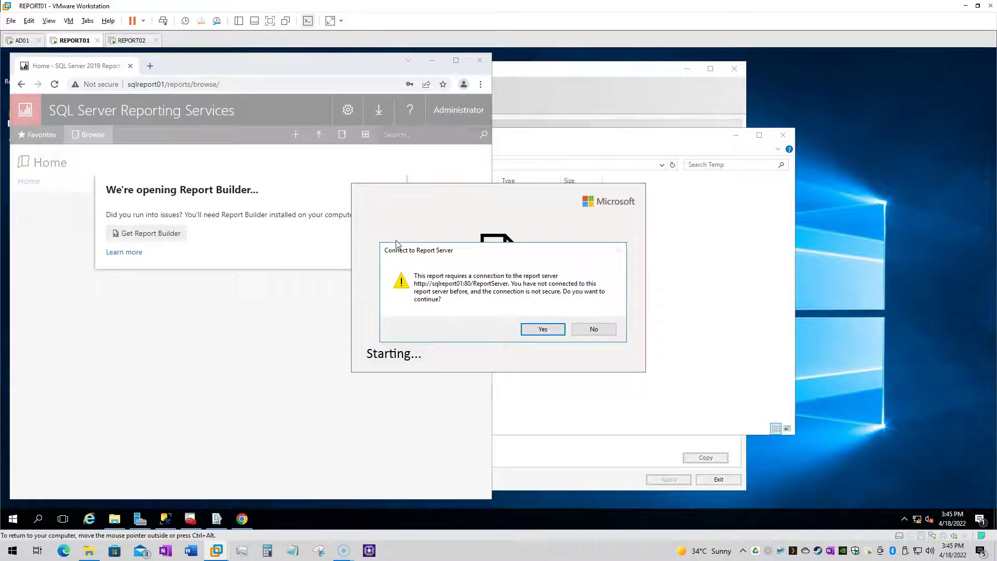
Connect to the report server and place the built-in Report Server URL field on a blank report
{"action": "left_click", "coordinate": [526, 329]}
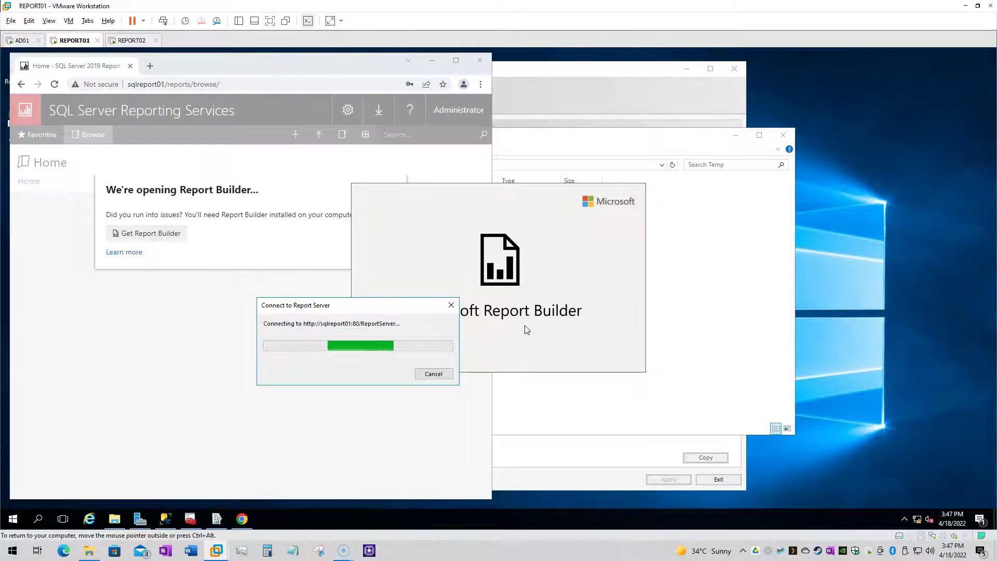
{"action": "left_click", "coordinate": [413, 283]}
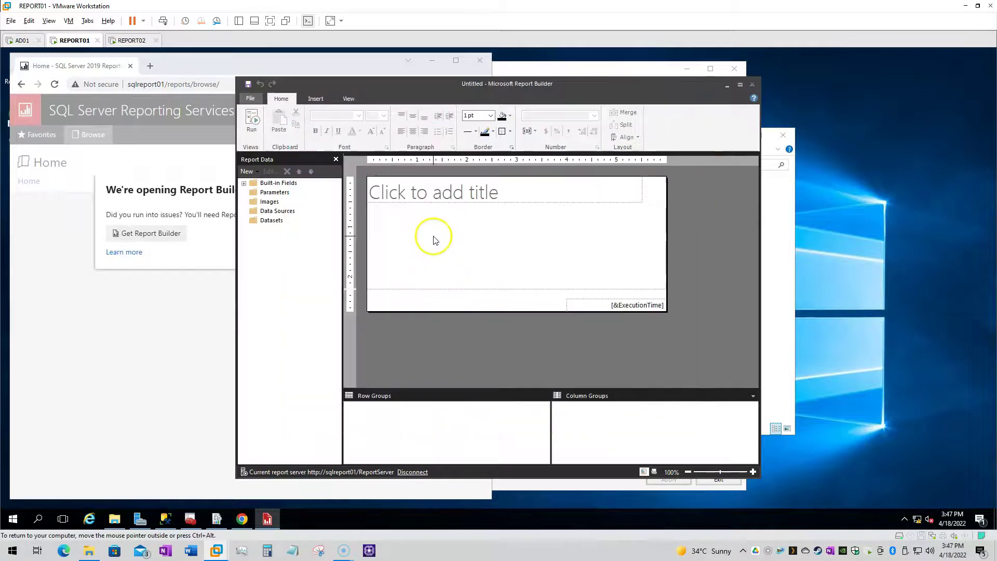
{"action": "right_click", "coordinate": [452, 247]}
{"action": "left_click", "coordinate": [243, 183]}
{"action": "left_click_drag", "start_coordinate": [294, 286], "coordinate": [430, 254]}
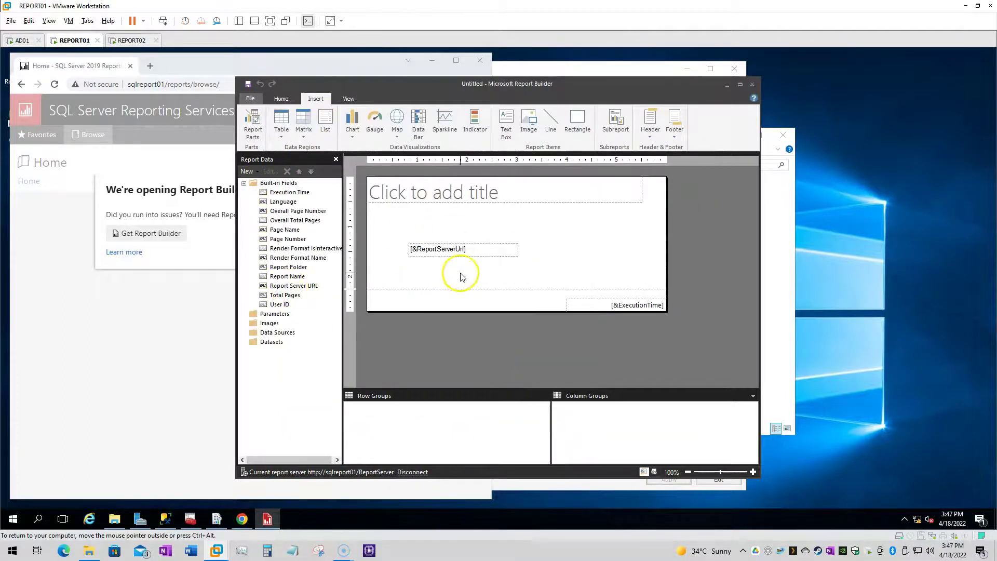
Preview the report and widen the server URL text box so it displays fully
{"action": "key", "text": "F5"}
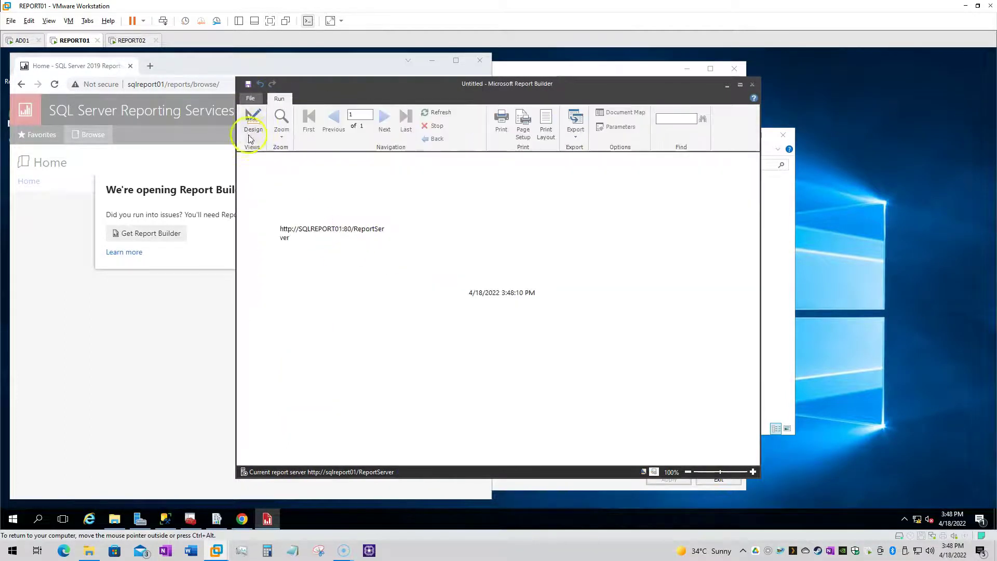
{"action": "left_click", "coordinate": [254, 125]}
{"action": "left_click_drag", "start_coordinate": [518, 249], "coordinate": [586, 249]}
{"action": "key", "text": "F5"}
{"action": "left_click", "coordinate": [254, 124]}
Save the report to the server as URLVerification and reload the portal Home folder
{"action": "key", "text": "ctrl+s"}
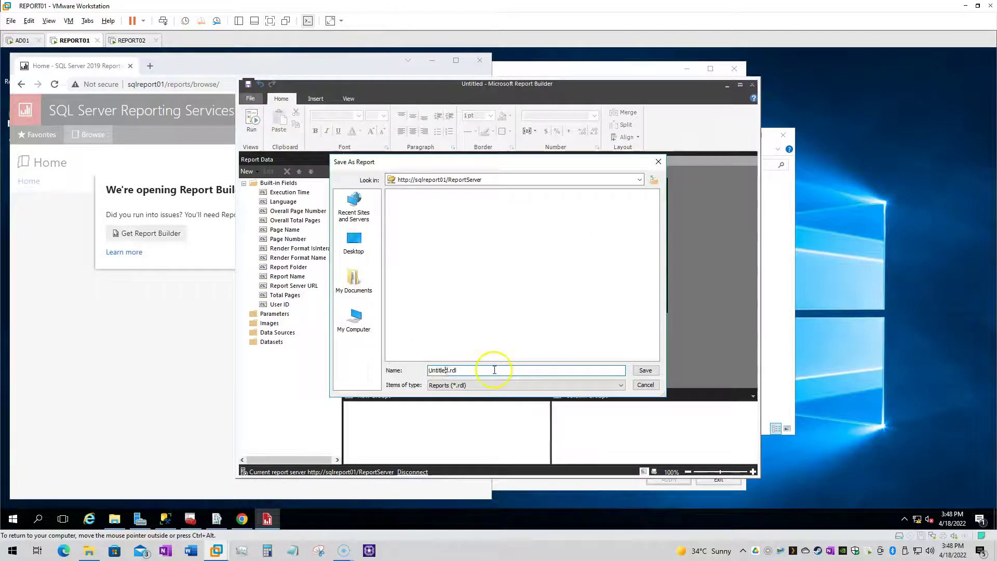
{"action": "key", "text": "Return"}
{"action": "left_click", "coordinate": [269, 325]}
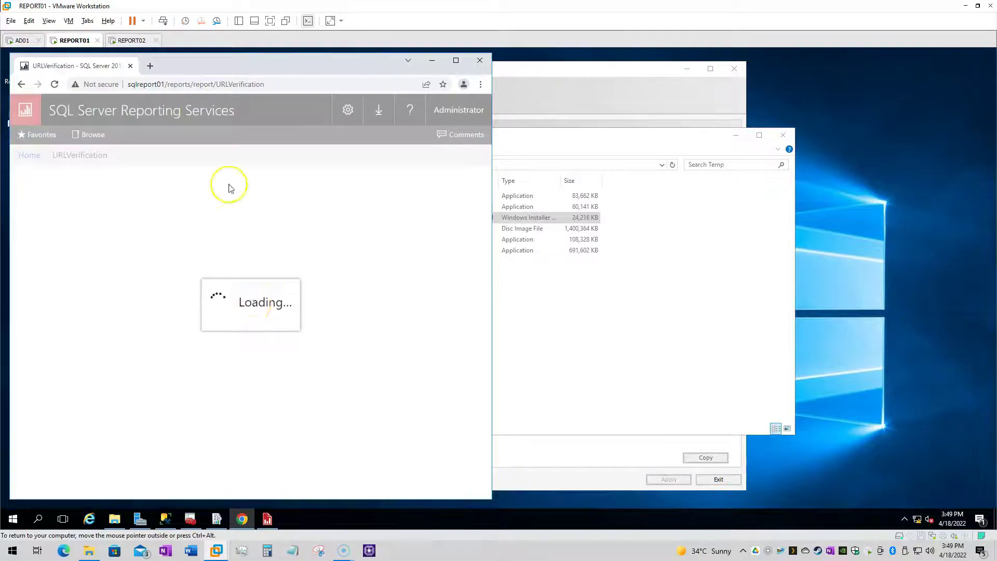
Open URLVerification from REPORT02's reloaded portal, then sign in to AD01's DNS Manager
{"action": "left_click", "coordinate": [131, 40]}
{"action": "left_click", "coordinate": [54, 84]}
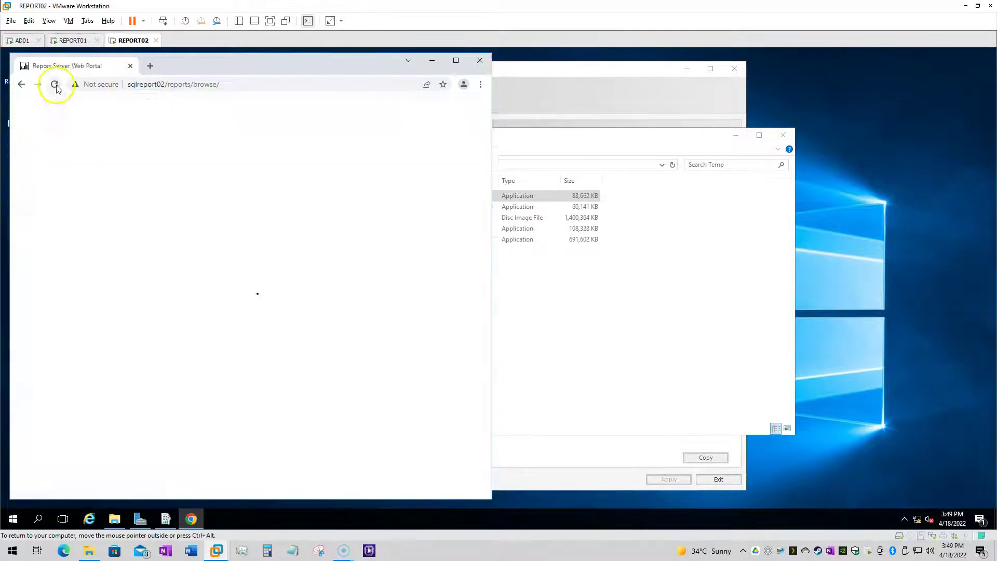
{"action": "left_click", "coordinate": [67, 251]}
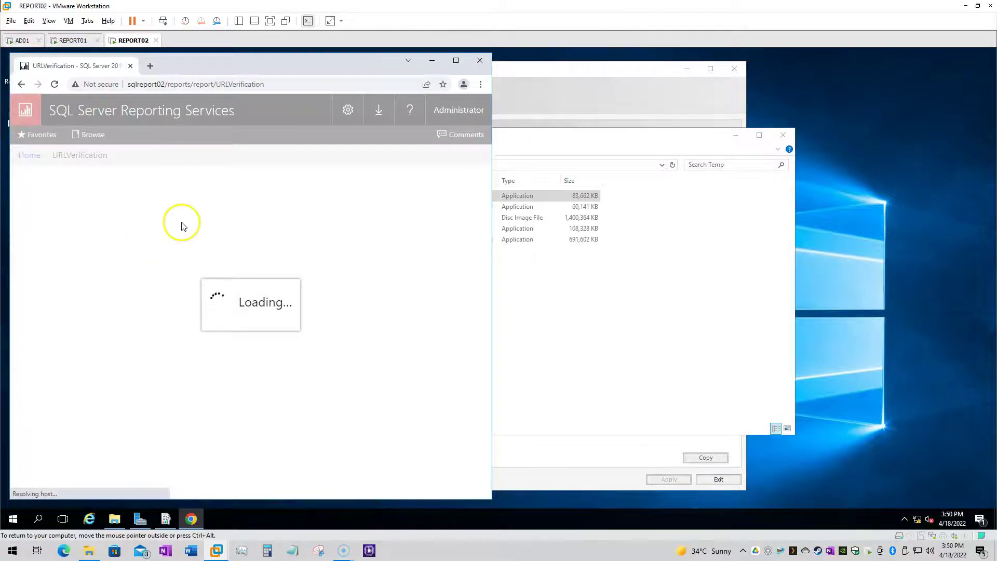
{"action": "left_click_drag", "start_coordinate": [196, 68], "coordinate": [419, 76]}
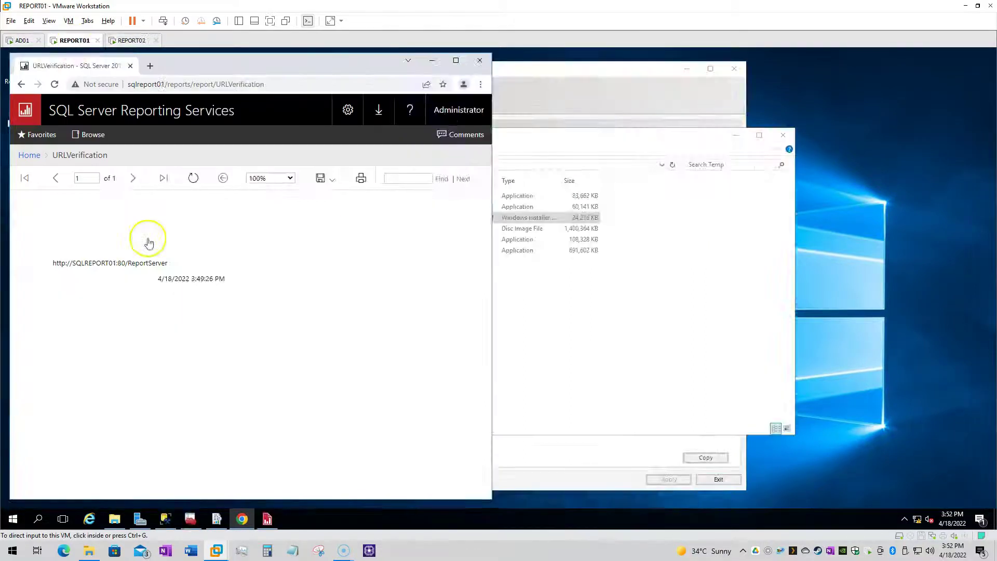
{"action": "left_click", "coordinate": [23, 40]}
{"action": "left_click", "coordinate": [478, 332]}
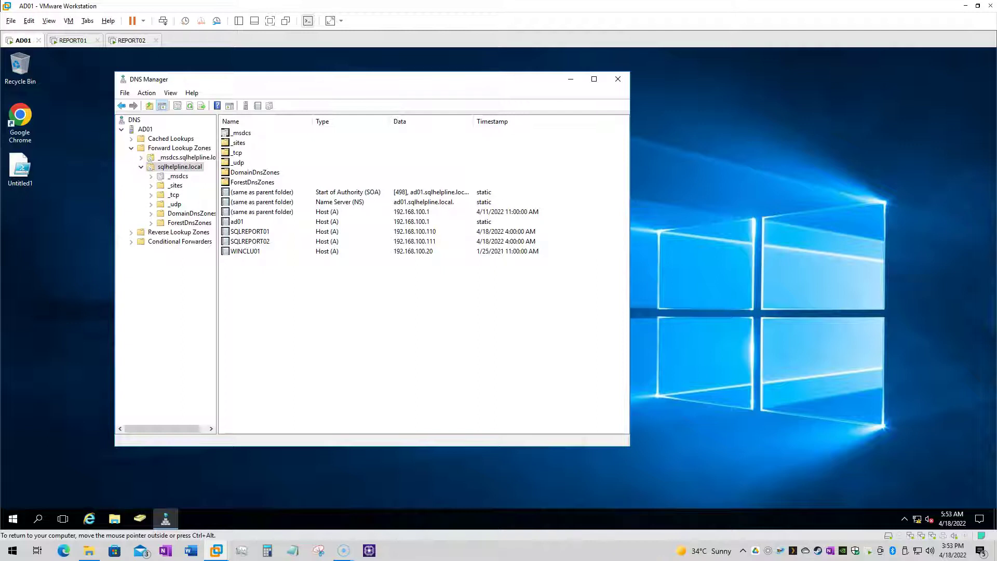
Add a SQLCLUSTER host record for 192.168.100.110 with a 1-minute TTL
{"action": "right_click", "coordinate": [289, 286]}
{"action": "left_click", "coordinate": [338, 310]}
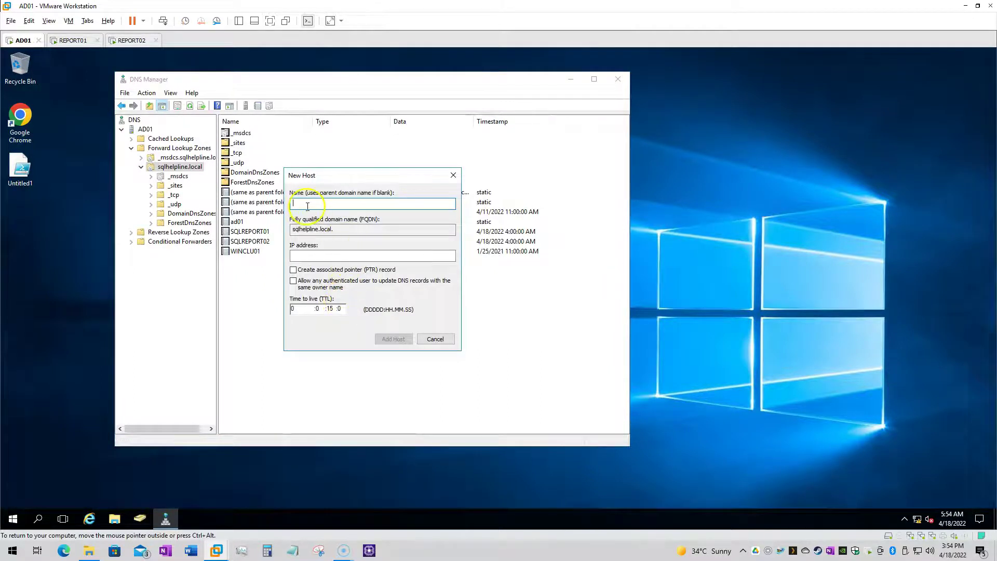
{"action": "type", "text": "SQLCLUSTER"}
{"action": "left_click", "coordinate": [327, 254]}
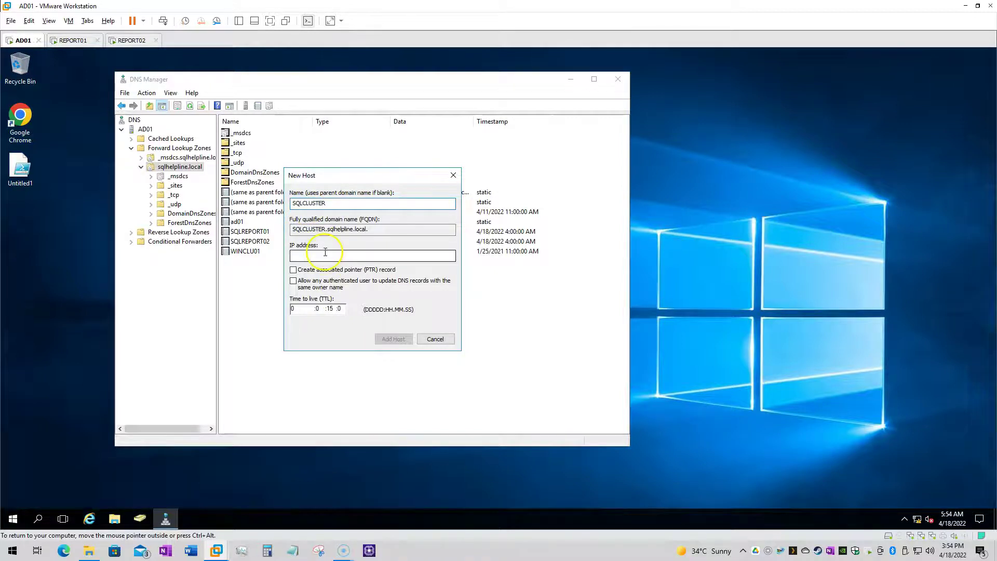
{"action": "left_click_drag", "start_coordinate": [378, 175], "coordinate": [535, 179]}
{"action": "type", "text": "192.168.100."}
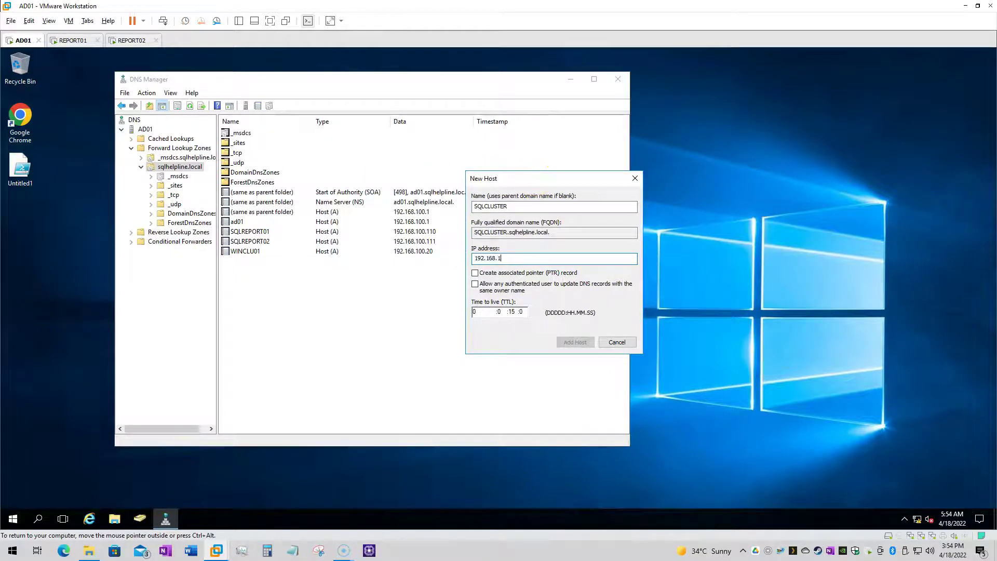
{"action": "type", "text": "110"}
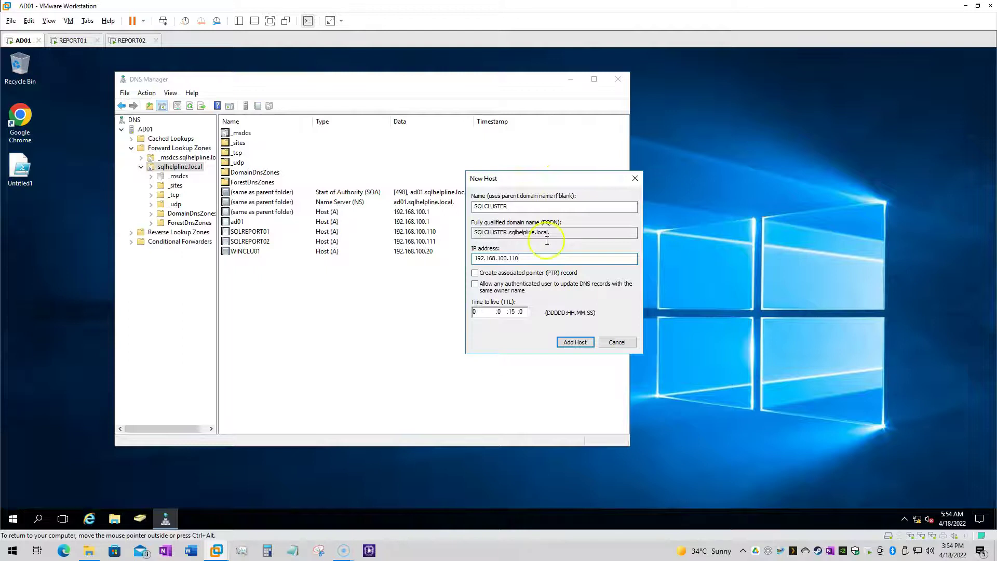
{"action": "left_click", "coordinate": [512, 311]}
{"action": "key", "text": "BackSpace"}
{"action": "key", "text": "BackSpace"}
{"action": "type", "text": "1"}
{"action": "left_click", "coordinate": [575, 343]}
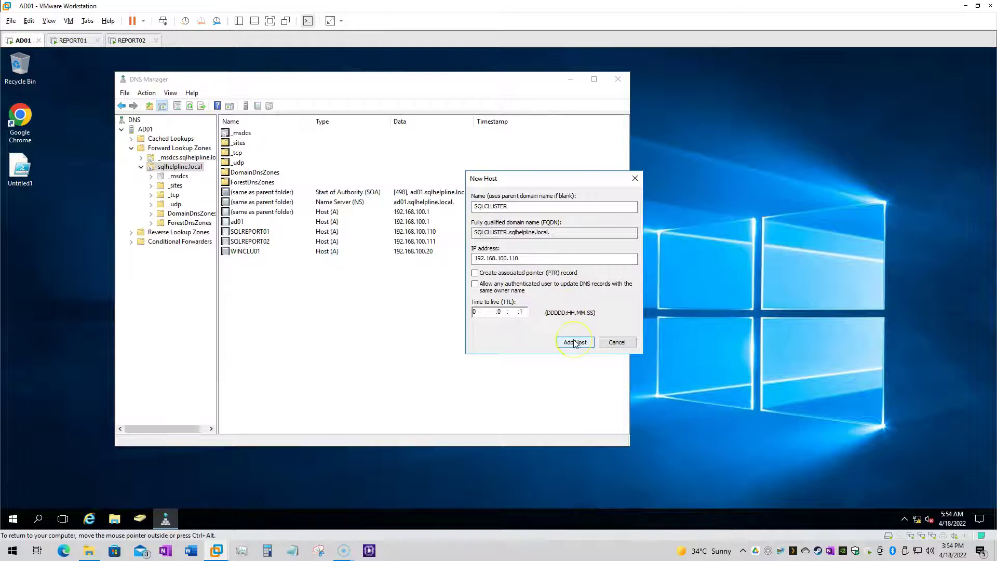
{"action": "left_click", "coordinate": [575, 342]}
{"action": "left_click", "coordinate": [592, 318]}
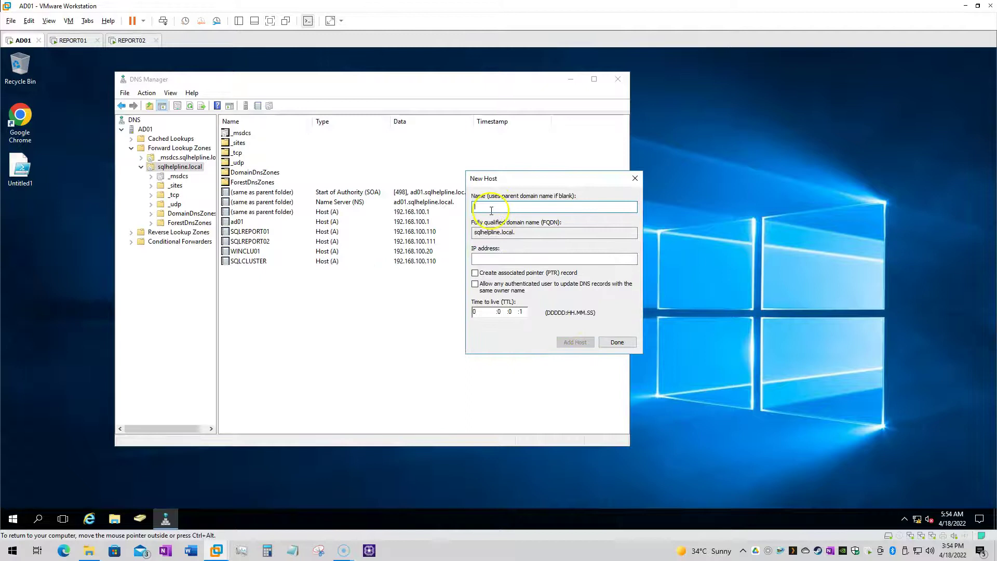
Add a second SQLCLUSTER host record for 192.168.100.111 and close the dialog
{"action": "type", "text": "SQLCLUSTER"}
{"action": "left_click", "coordinate": [493, 258]}
{"action": "type", "text": "192.168.100.111"}
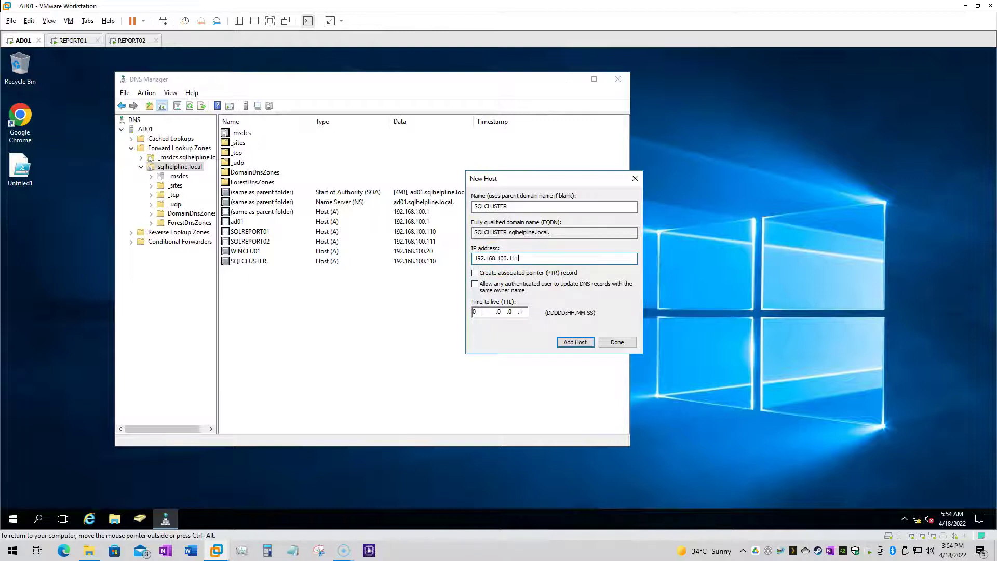
{"action": "left_click", "coordinate": [575, 341]}
{"action": "left_click", "coordinate": [595, 318]}
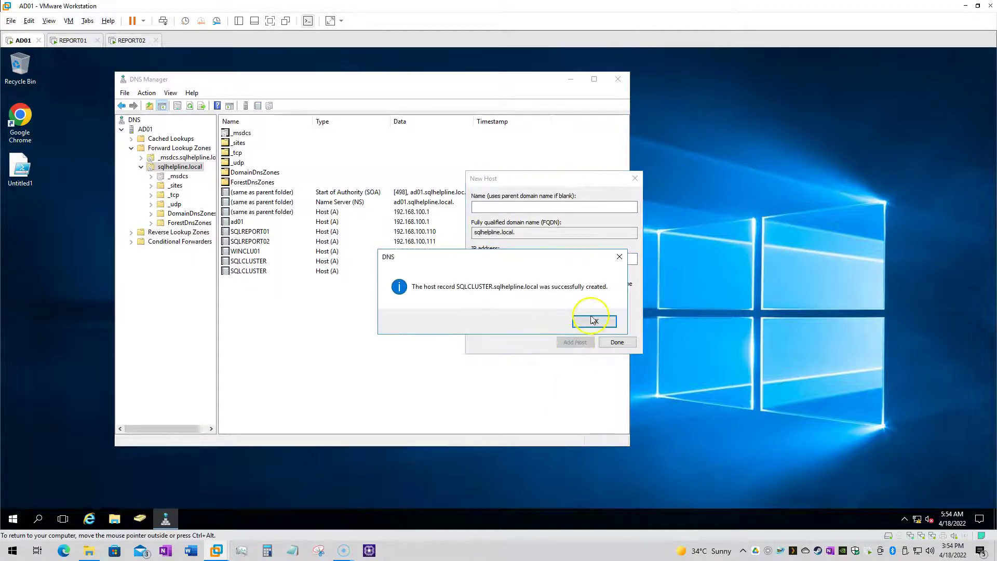
{"action": "left_click", "coordinate": [613, 341]}
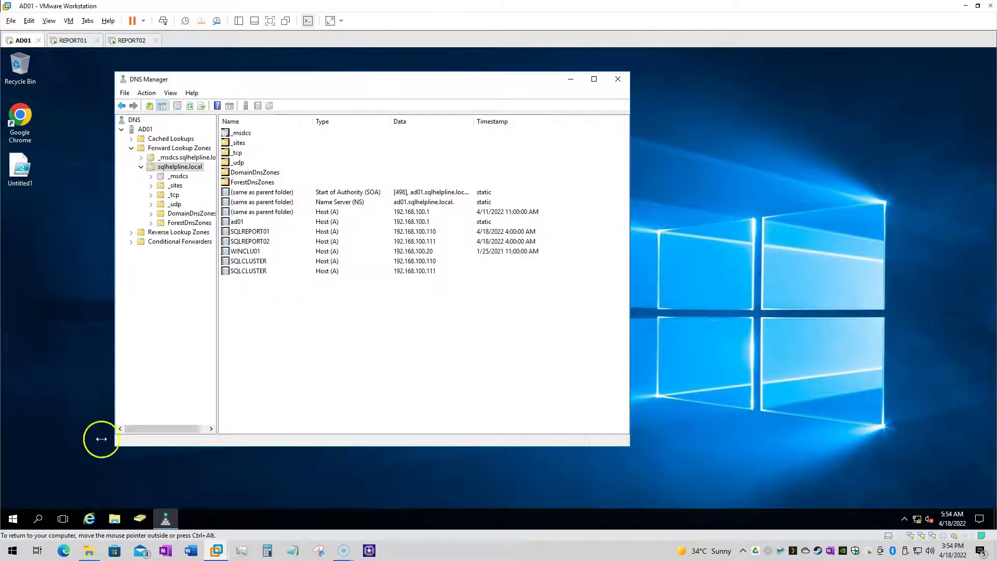
Launch Command Prompt as administrator and position its window ready for typing
{"action": "left_click", "coordinate": [11, 519]}
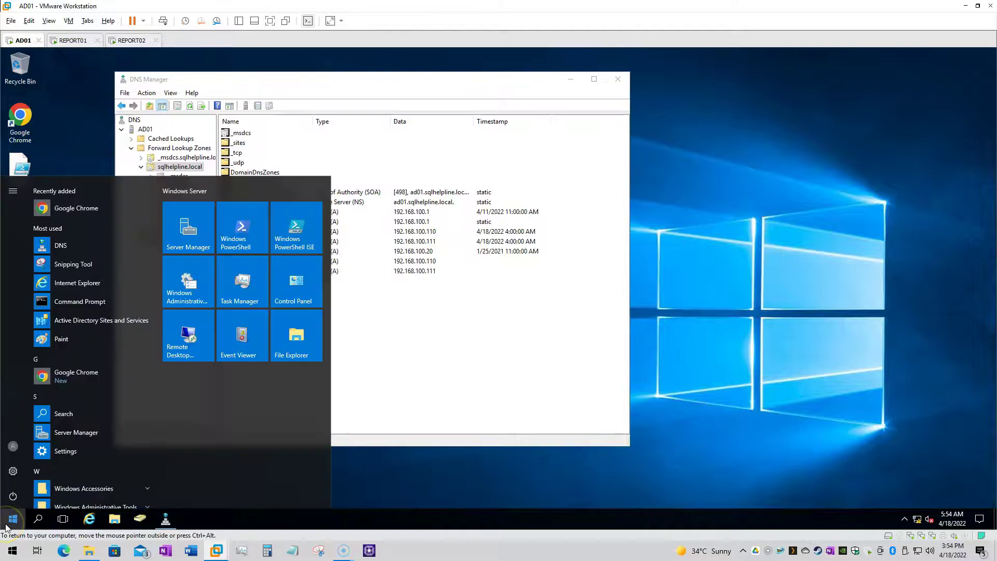
{"action": "right_click", "coordinate": [87, 303]}
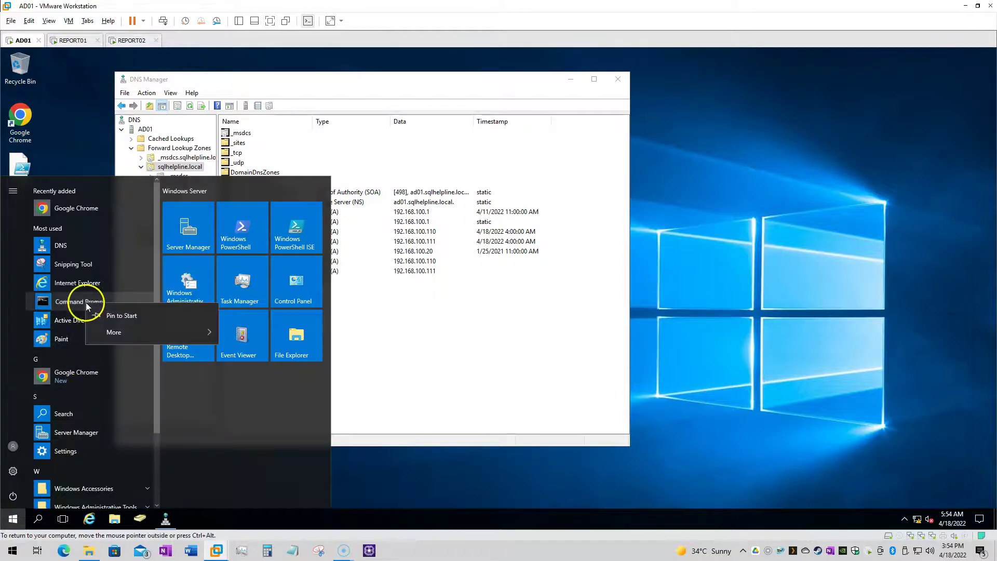
{"action": "mouse_move", "coordinate": [120, 332]}
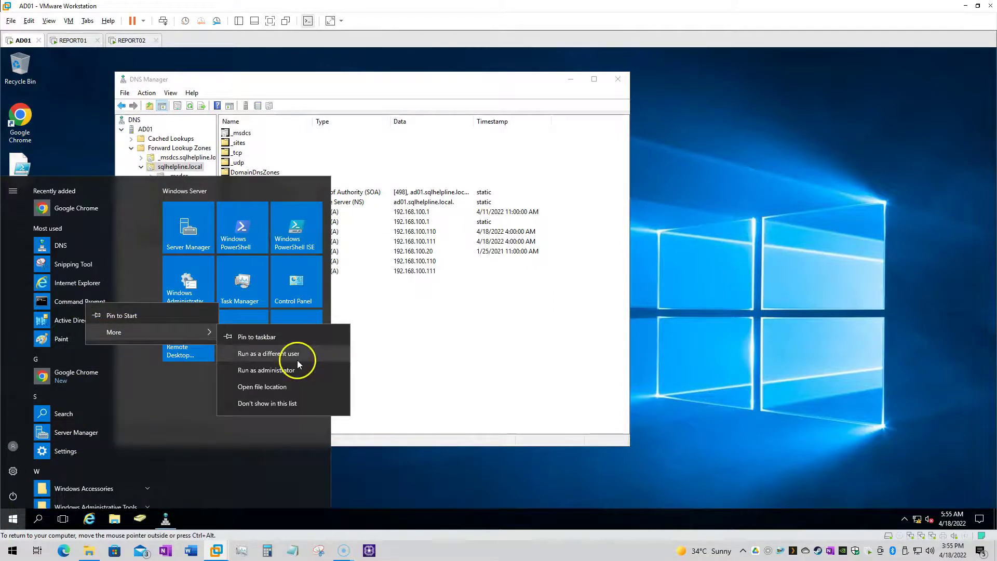
{"action": "left_click", "coordinate": [285, 370]}
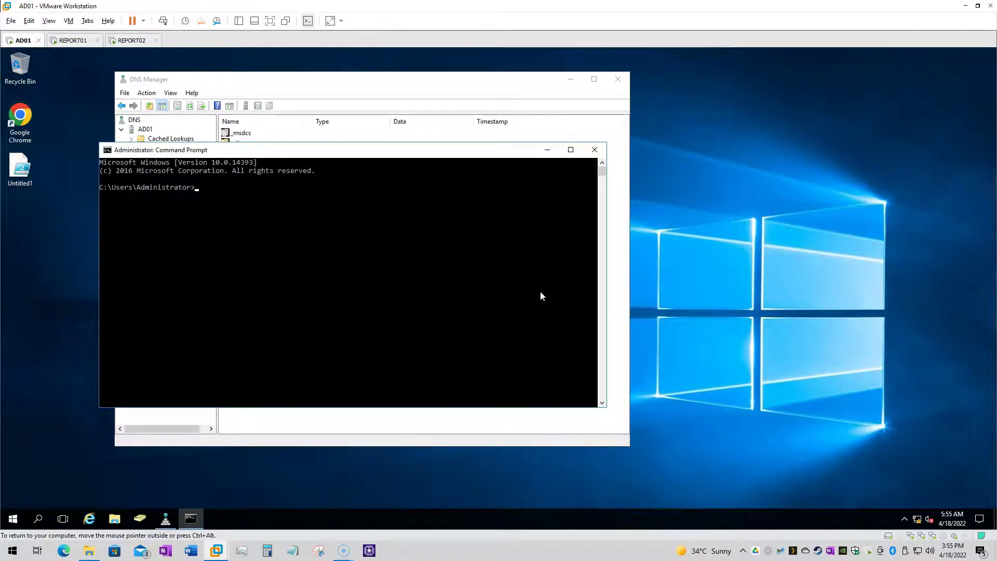
{"action": "left_click", "coordinate": [343, 264]}
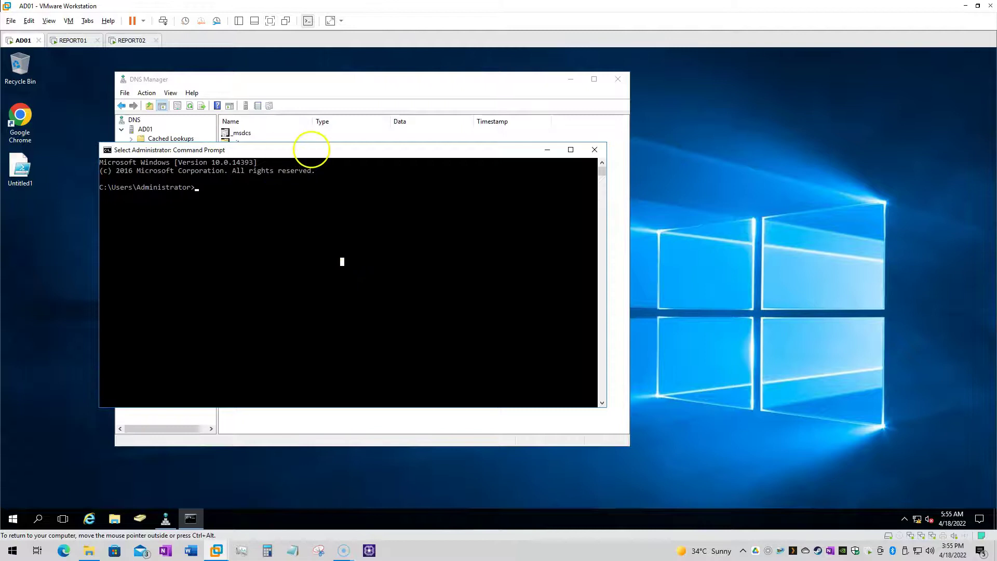
{"action": "left_click_drag", "start_coordinate": [289, 152], "coordinate": [667, 187]}
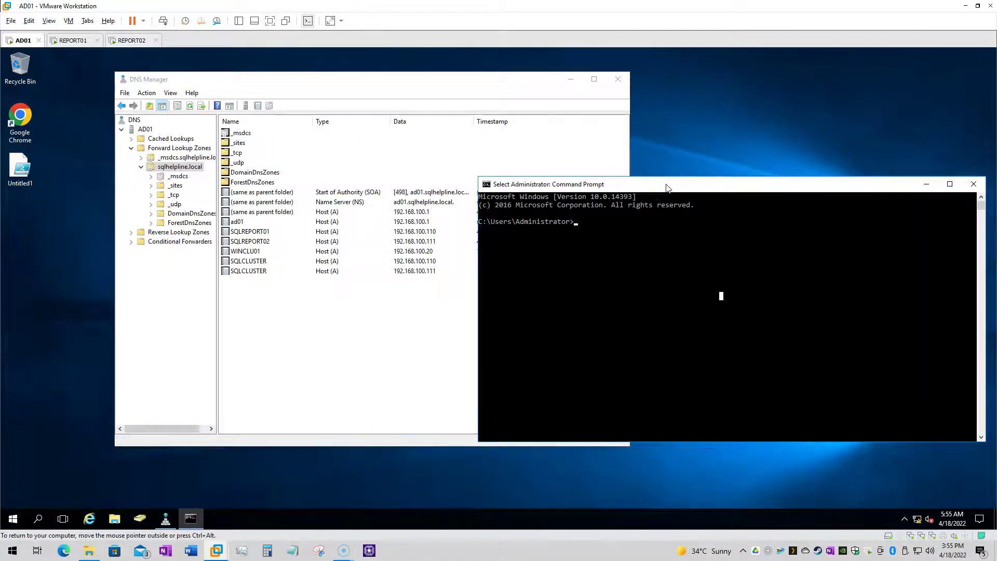
{"action": "left_click", "coordinate": [595, 341]}
Ping SQLCLUSTER twice, getting replies from 192.168.100.111 then 192.168.100.110
{"action": "type", "text": "ping"}
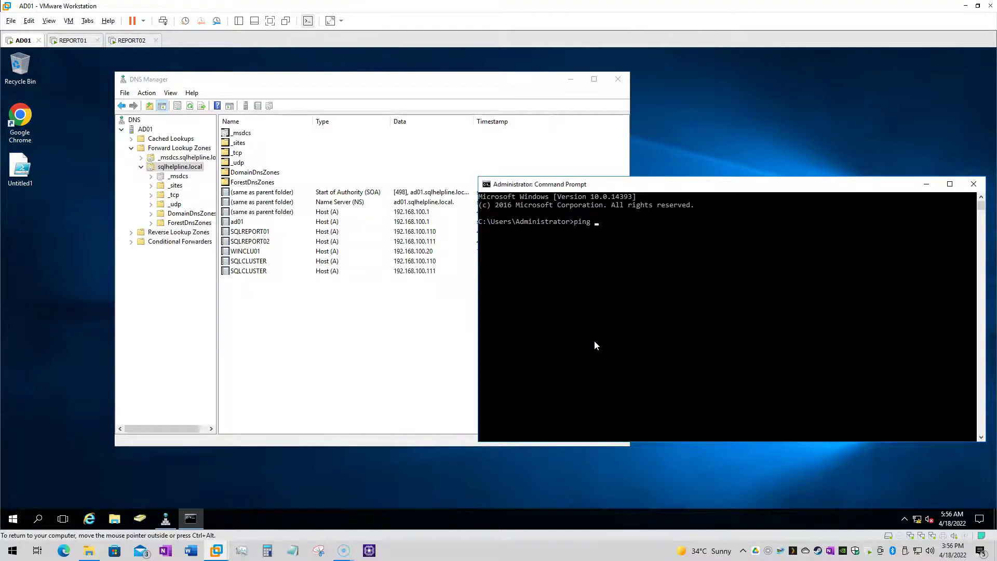
{"action": "type", "text": " SQLCLUSTER"}
{"action": "key", "text": "Return"}
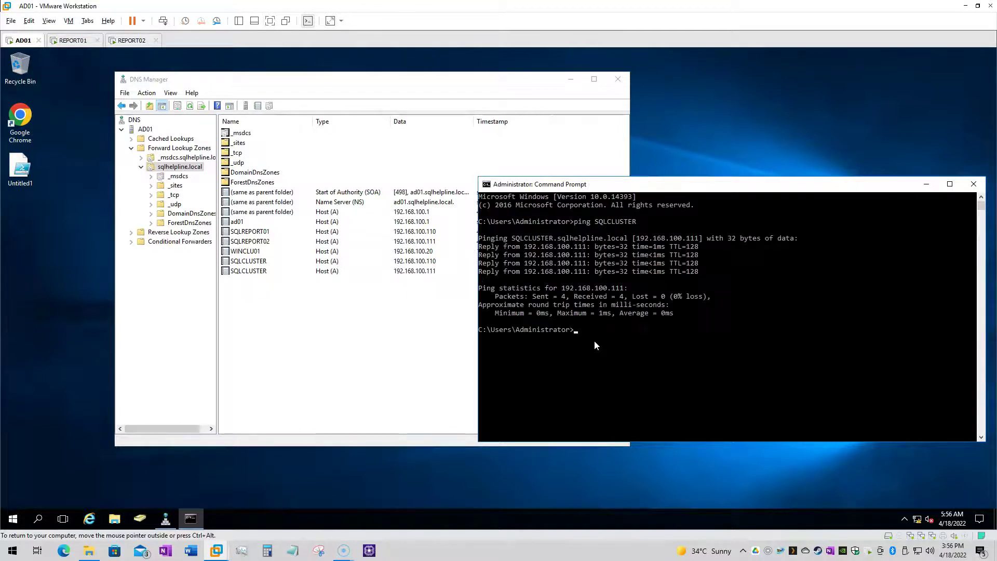
{"action": "key", "text": "Up"}
{"action": "key", "text": "Return"}
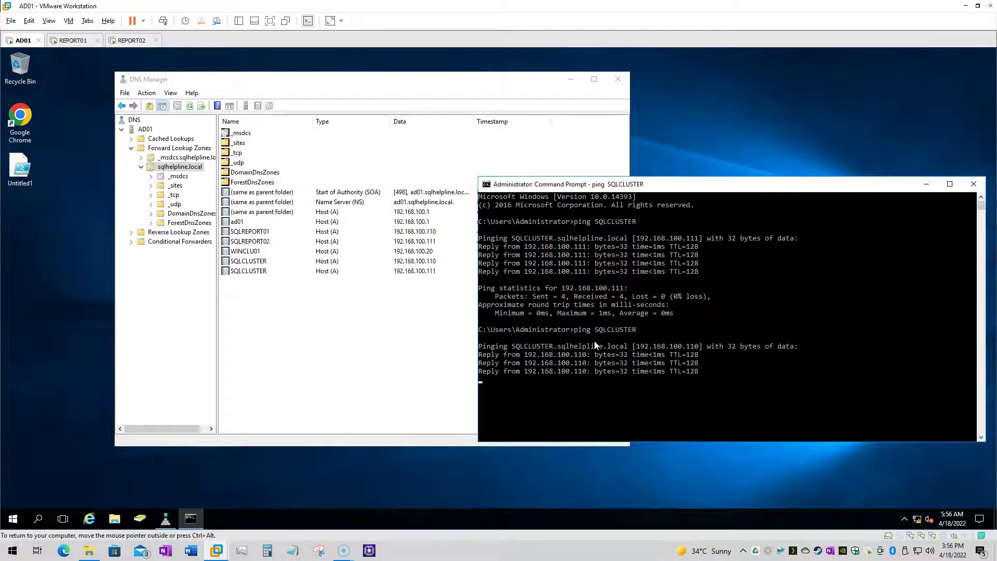
{"action": "left_click", "coordinate": [19, 117]}
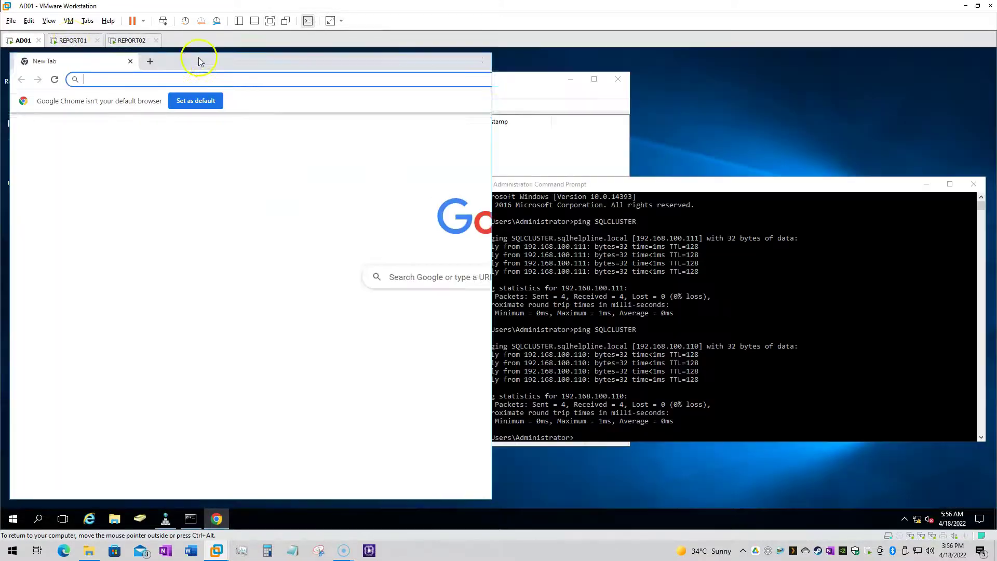
{"action": "double_click", "coordinate": [198, 61]}
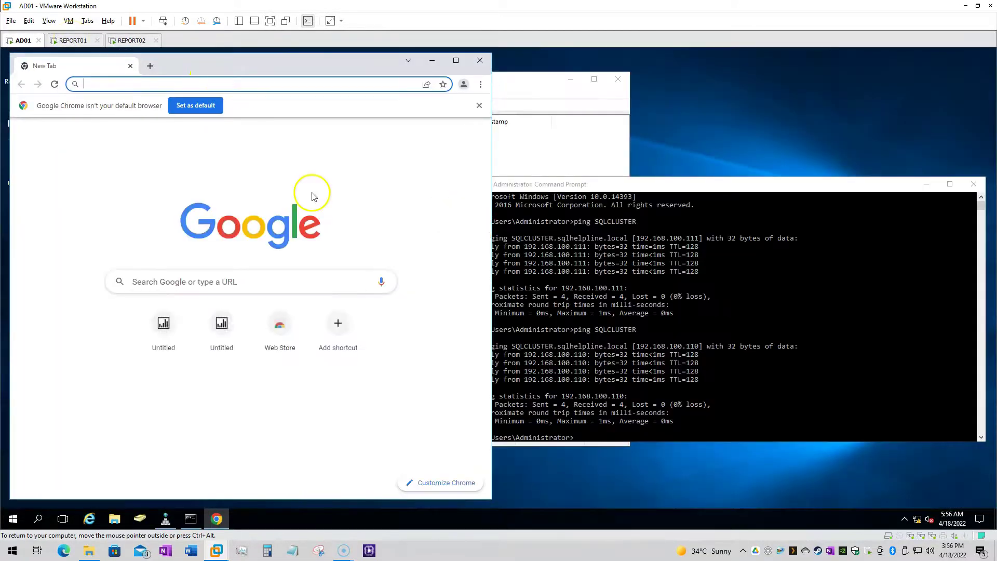
{"action": "left_click_drag", "start_coordinate": [193, 65], "coordinate": [187, 173]}
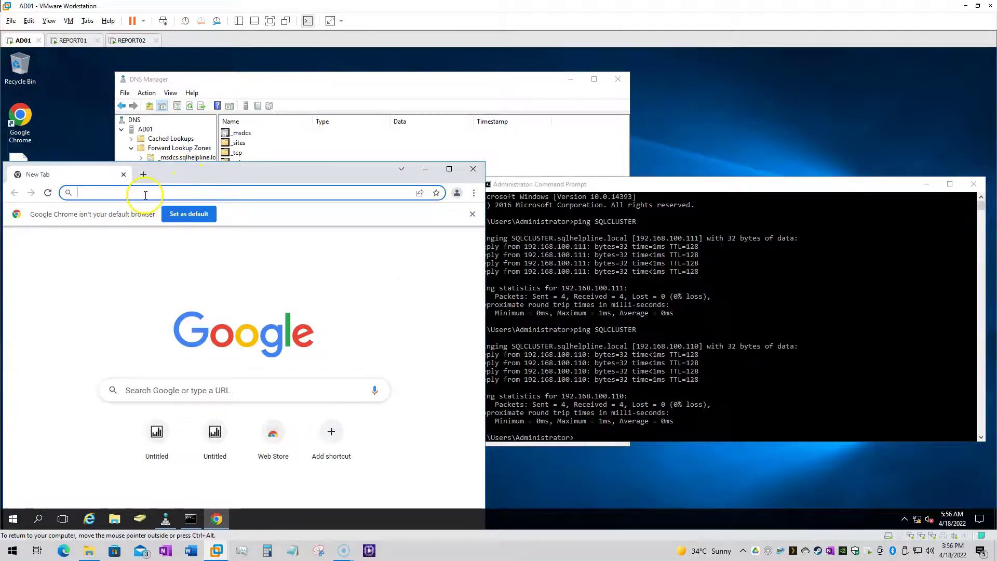
{"action": "type", "text": "sqlcl"}
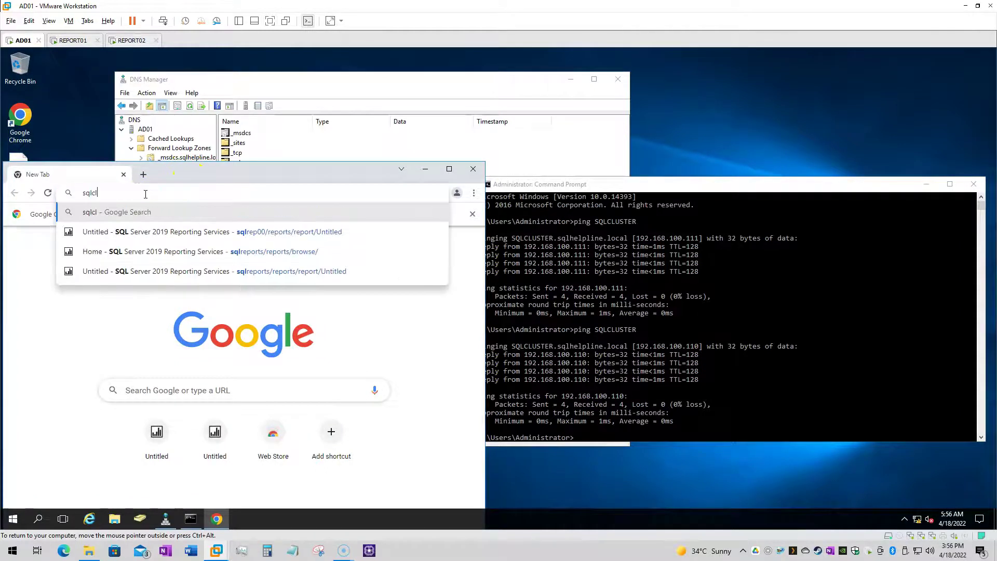
{"action": "type", "text": "uster"}
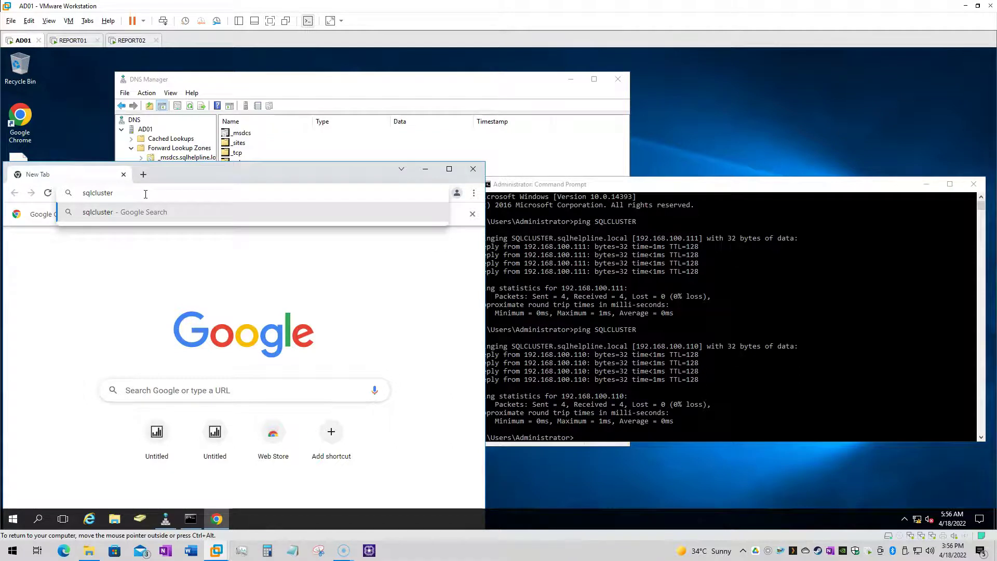
{"action": "key", "text": "Home"}
{"action": "type", "text": "http:/"}
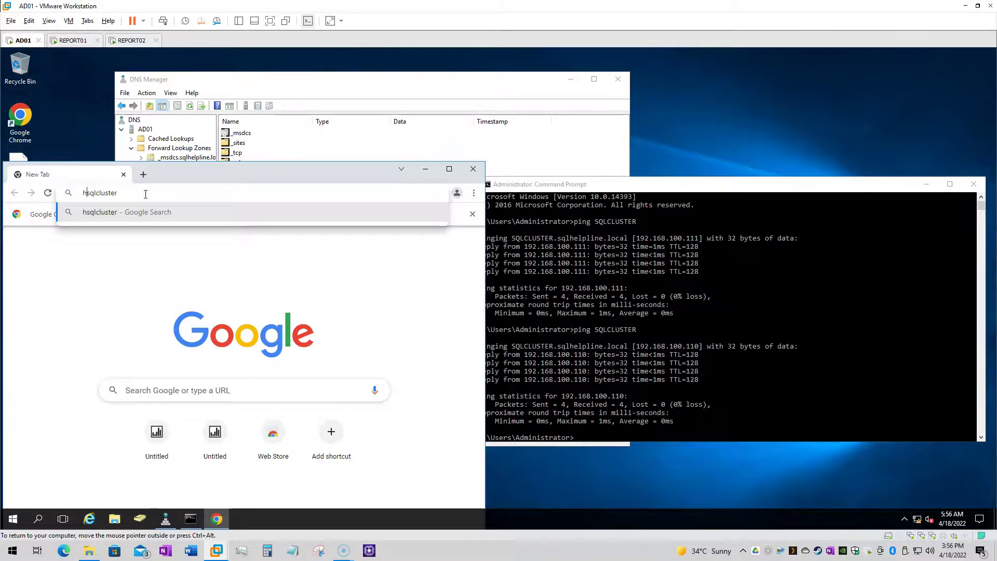
{"action": "type", "text": "/"}
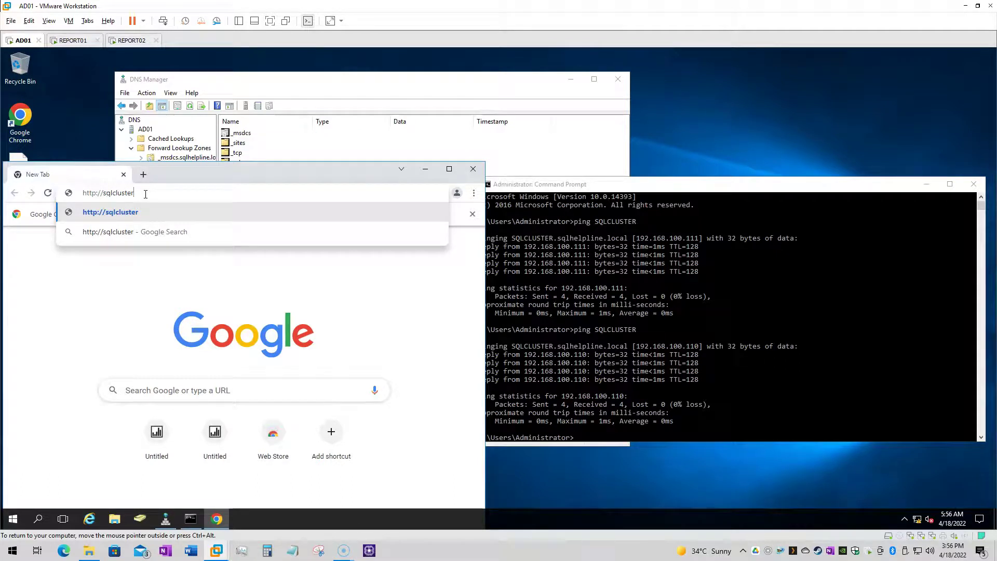
{"action": "type", "text": "."}
{"action": "key", "text": "BackSpace"}
{"action": "type", "text": "/reports"}
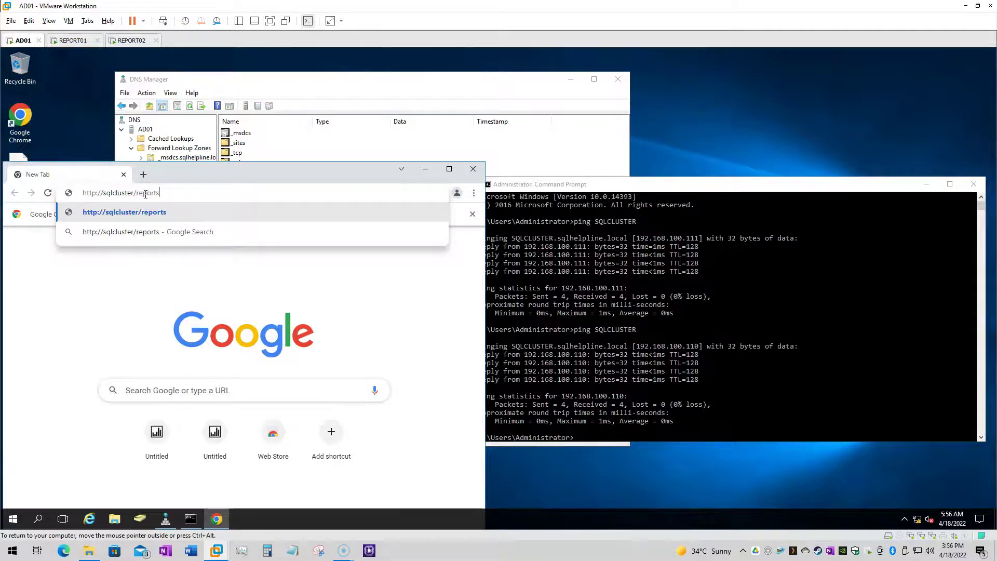
{"action": "key", "text": "Return"}
Sign in as administrator, decline saving the password, and open the URLVerification report
{"action": "type", "text": "administrator"}
{"action": "key", "text": "Tab"}
{"action": "type", "text": "P@ssw0rd"}
{"action": "key", "text": "Return"}
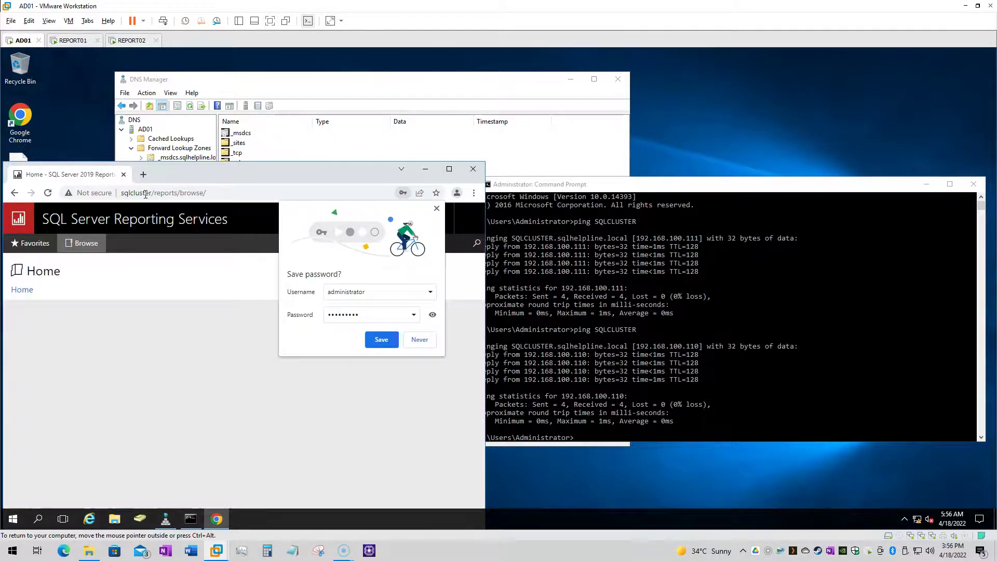
{"action": "left_click", "coordinate": [382, 339]}
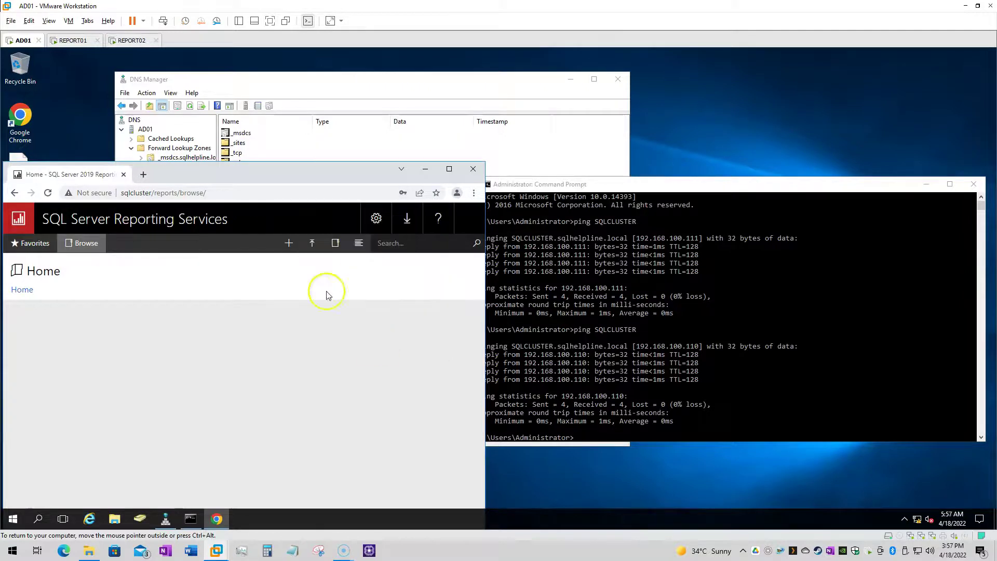
{"action": "left_click_drag", "start_coordinate": [213, 168], "coordinate": [242, 139]}
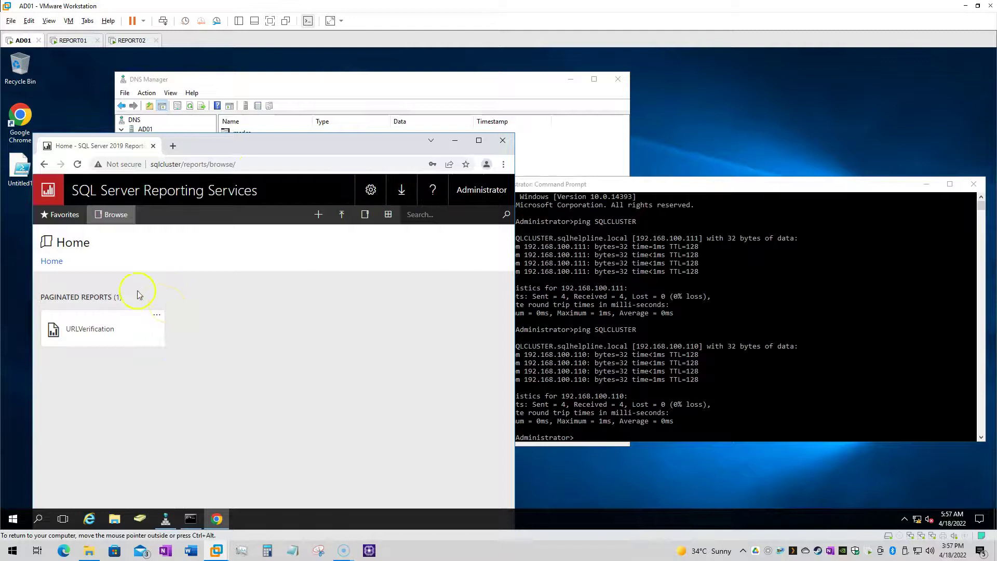
{"action": "left_click", "coordinate": [98, 332]}
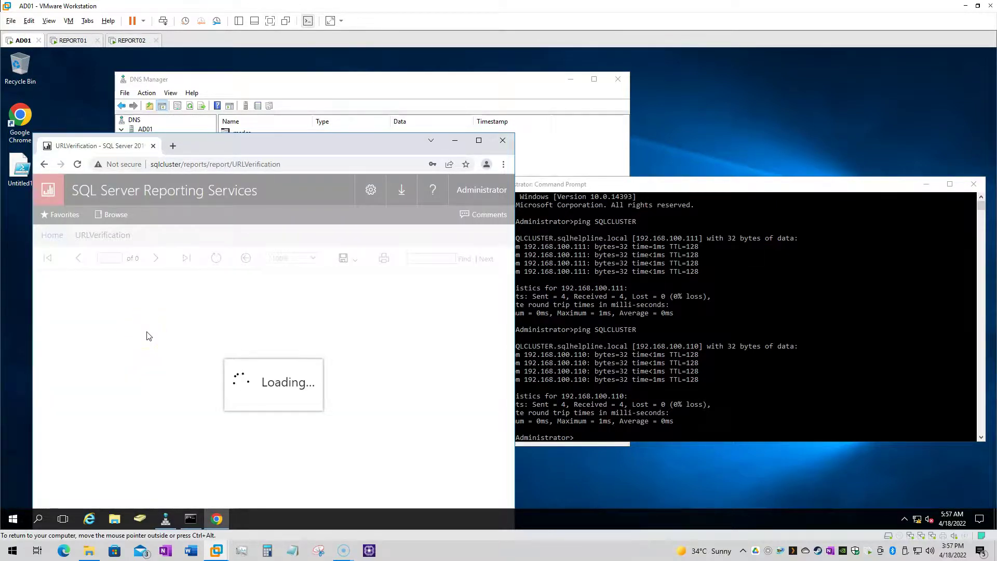
Return to the Home folder and reopen the URLVerification report
{"action": "left_click", "coordinate": [109, 235]}
{"action": "left_click", "coordinate": [95, 319]}
{"action": "left_click", "coordinate": [179, 342]}
Ping SQLCLUSTER twice more in Command Prompt to see the alternating round-robin address
{"action": "left_click", "coordinate": [653, 394]}
{"action": "key", "text": "Up"}
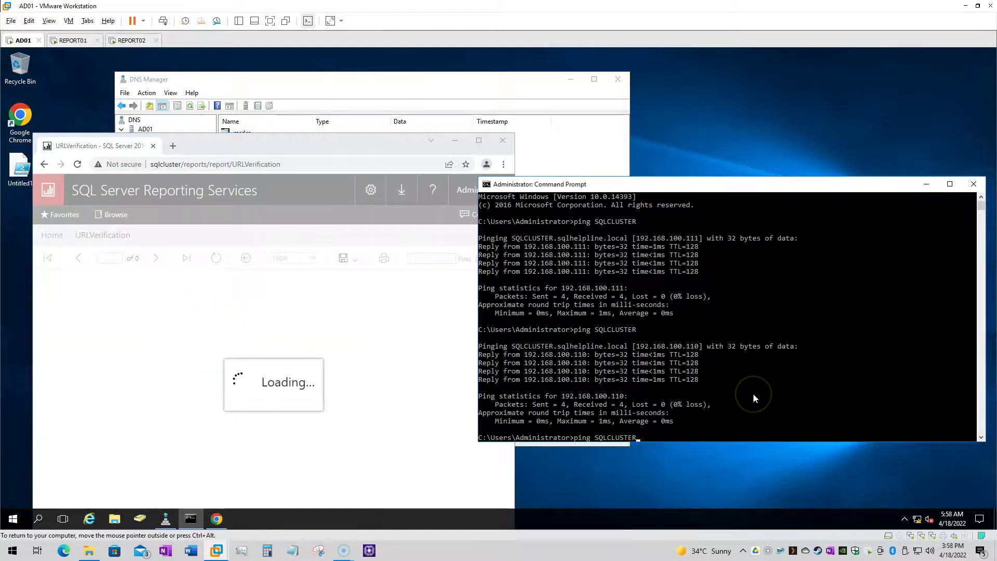
{"action": "key", "text": "Return"}
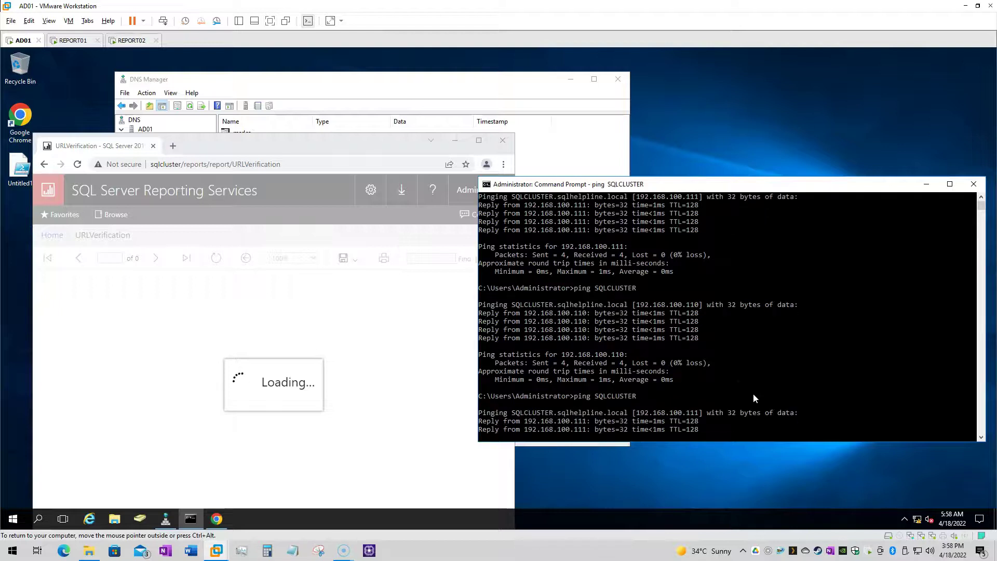
{"action": "key", "text": "Up"}
{"action": "key", "text": "Return"}
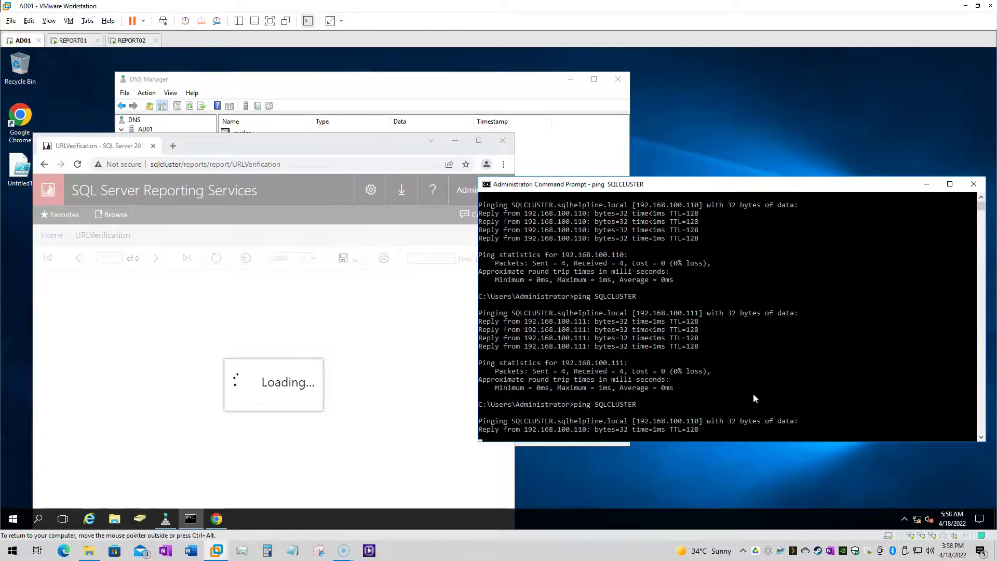
{"action": "left_click", "coordinate": [756, 398]}
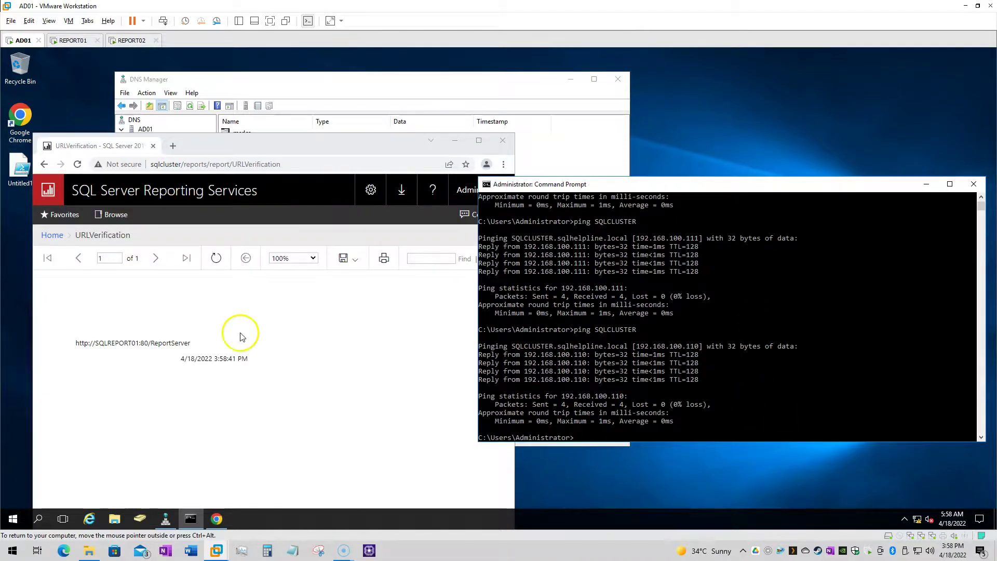
{"action": "left_click", "coordinate": [131, 343]}
{"action": "left_click_drag", "start_coordinate": [181, 346], "coordinate": [77, 343]}
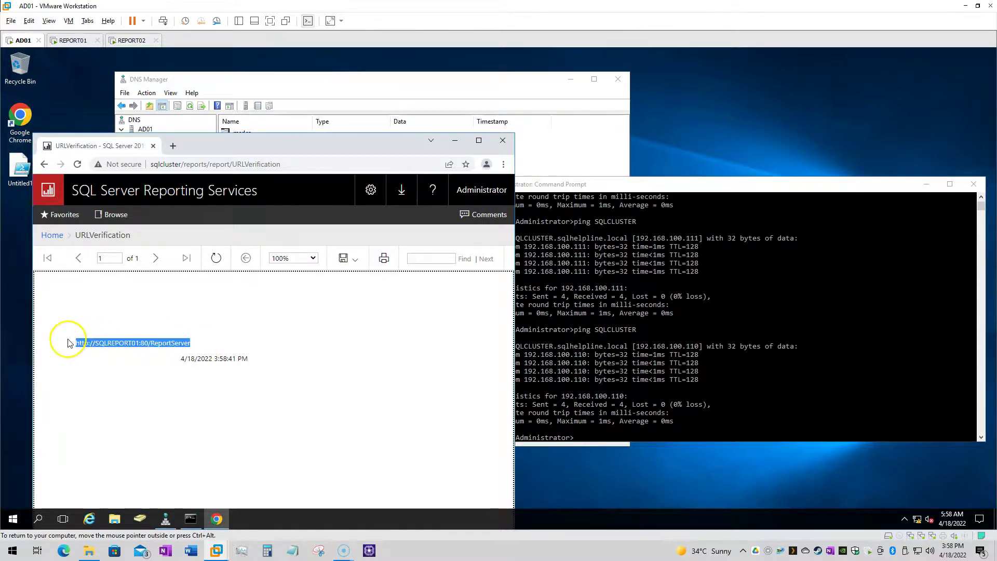
{"action": "left_click", "coordinate": [115, 300]}
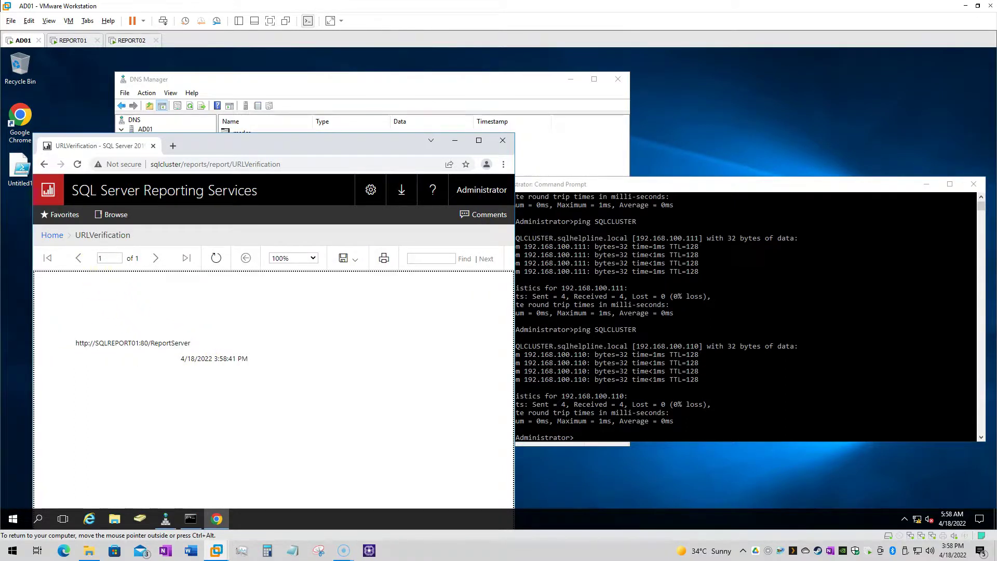